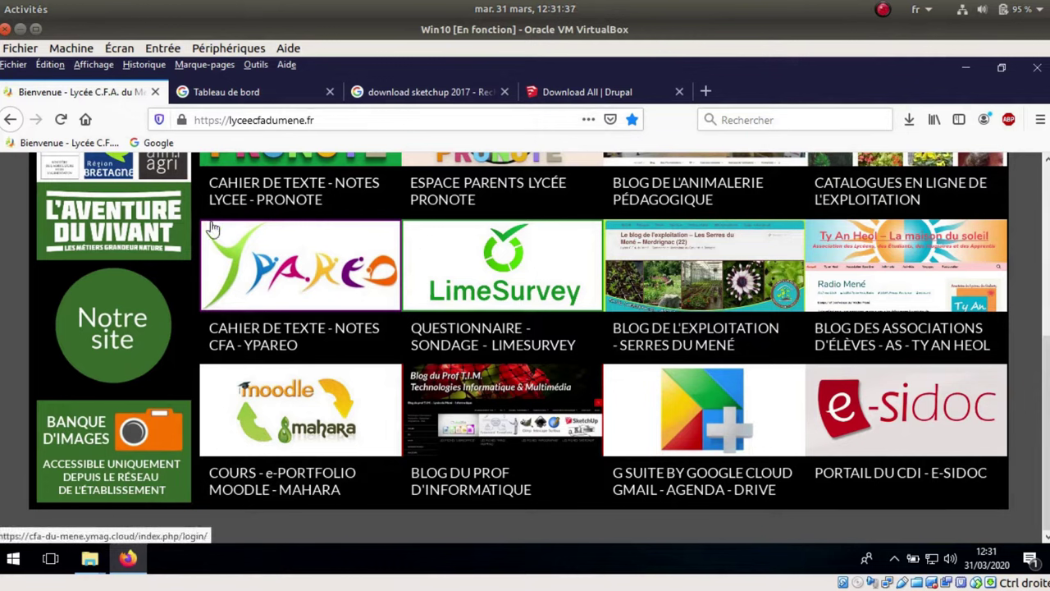
Open the school's G Suite 'Tableau de bord' from the Lycée C.F.A. du Mené portal.
{"action": "scroll", "coordinate": [222, 172], "scroll_direction": "up", "scroll_amount": 3}
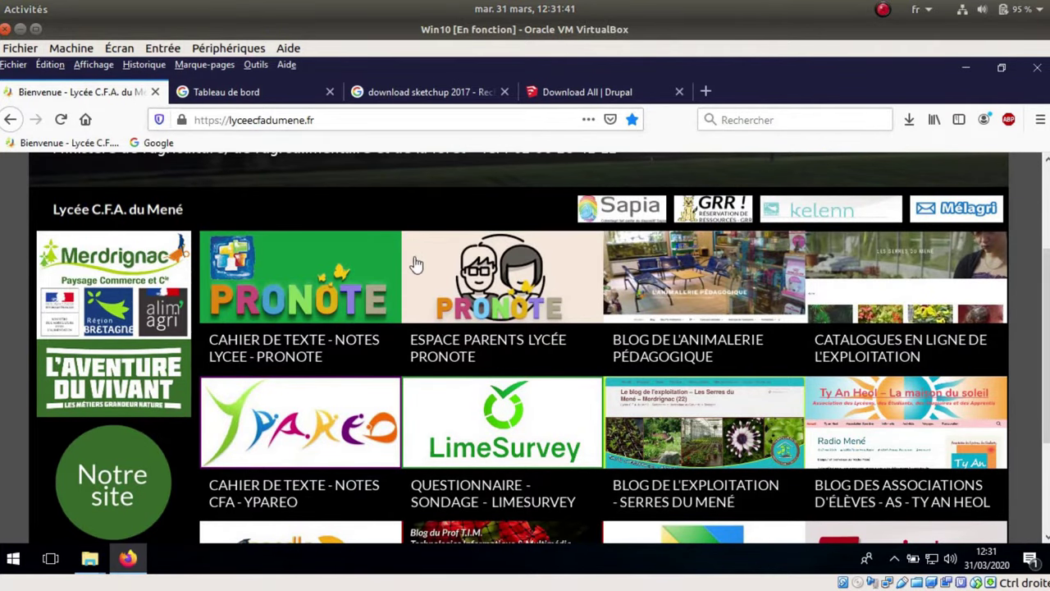
{"action": "scroll", "coordinate": [492, 344], "scroll_direction": "down", "scroll_amount": 2}
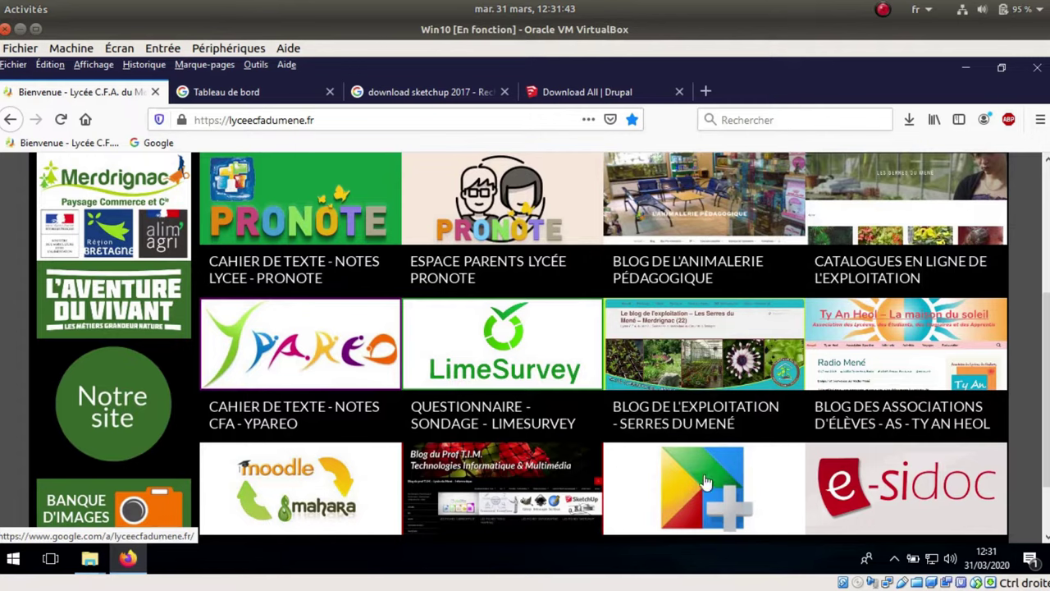
{"action": "left_click", "coordinate": [217, 91]}
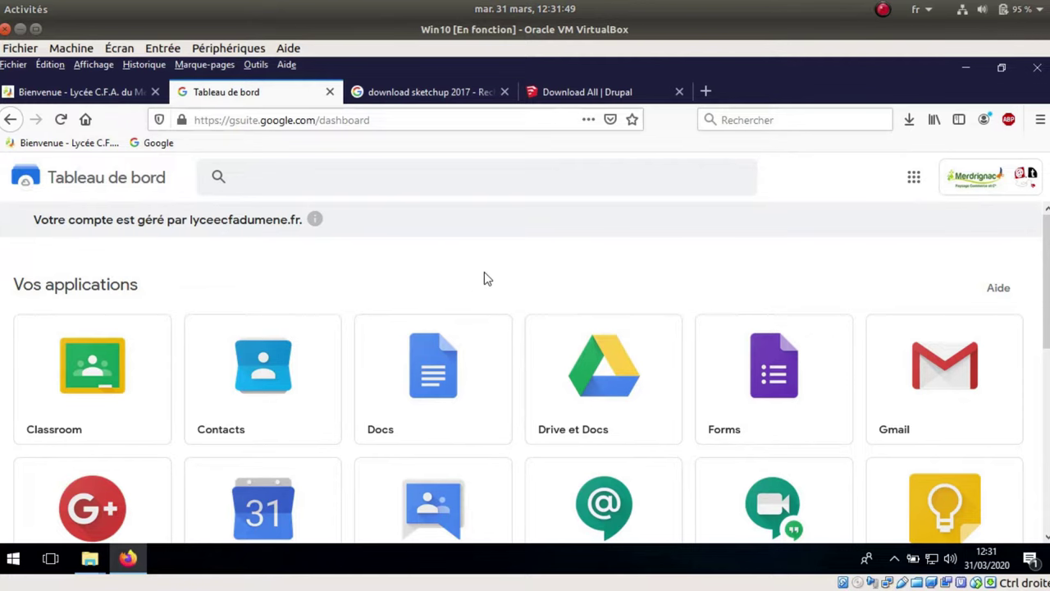
From the 'download sketchup 2017' Google results, open the Download All | SketchUp page.
{"action": "left_click", "coordinate": [407, 97]}
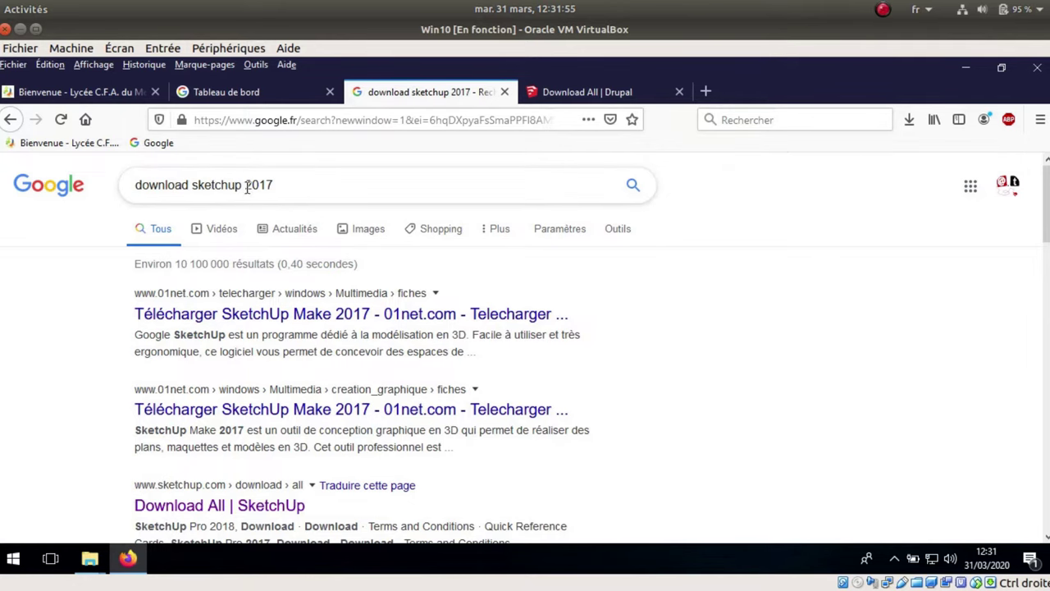
{"action": "scroll", "coordinate": [621, 356], "scroll_direction": "down", "scroll_amount": 2}
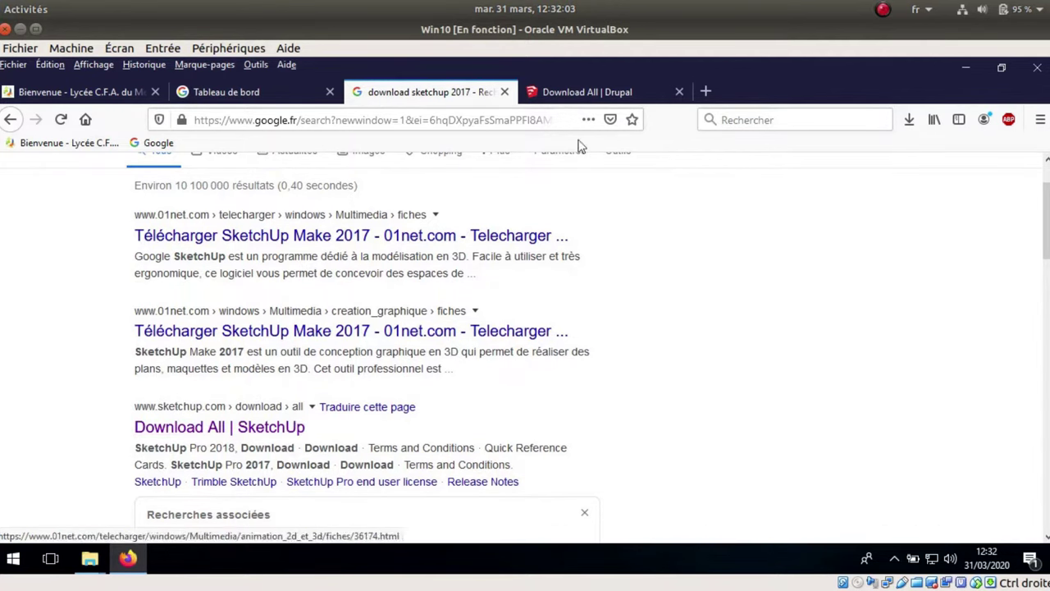
{"action": "left_click", "coordinate": [574, 91]}
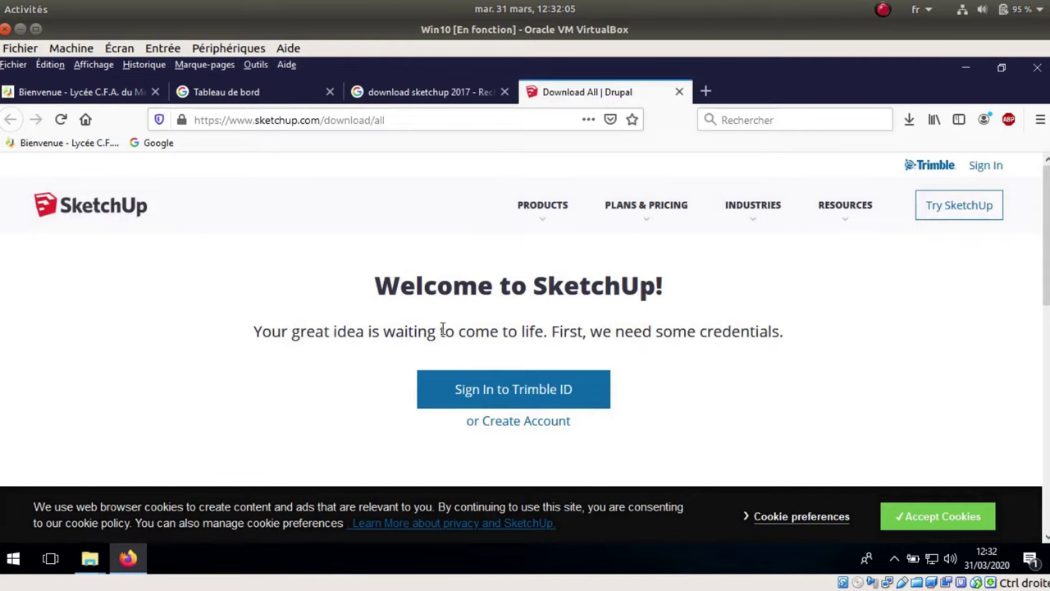
Sign in to SketchUp's Trimble ID with a Google account to reach Product Downloads.
{"action": "left_click", "coordinate": [555, 392]}
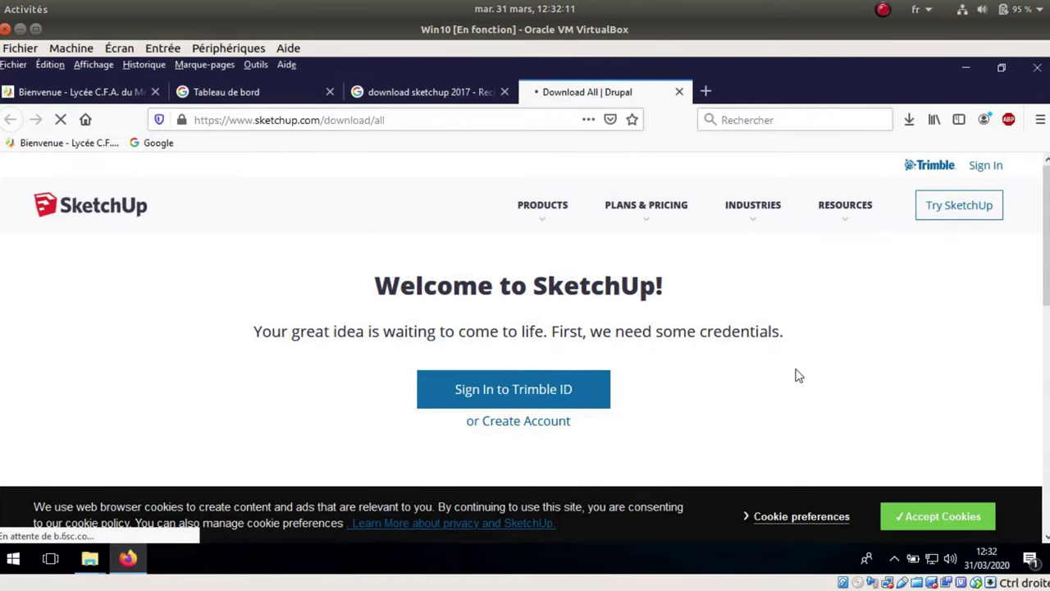
{"action": "scroll", "coordinate": [798, 375], "scroll_direction": "down", "scroll_amount": 3}
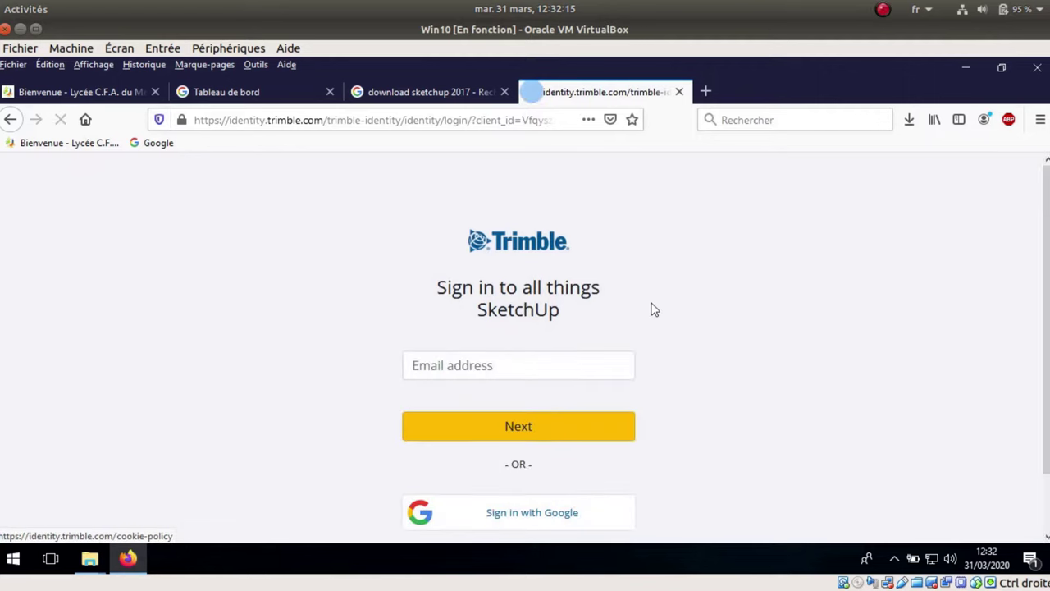
{"action": "scroll", "coordinate": [650, 308], "scroll_direction": "down", "scroll_amount": 1}
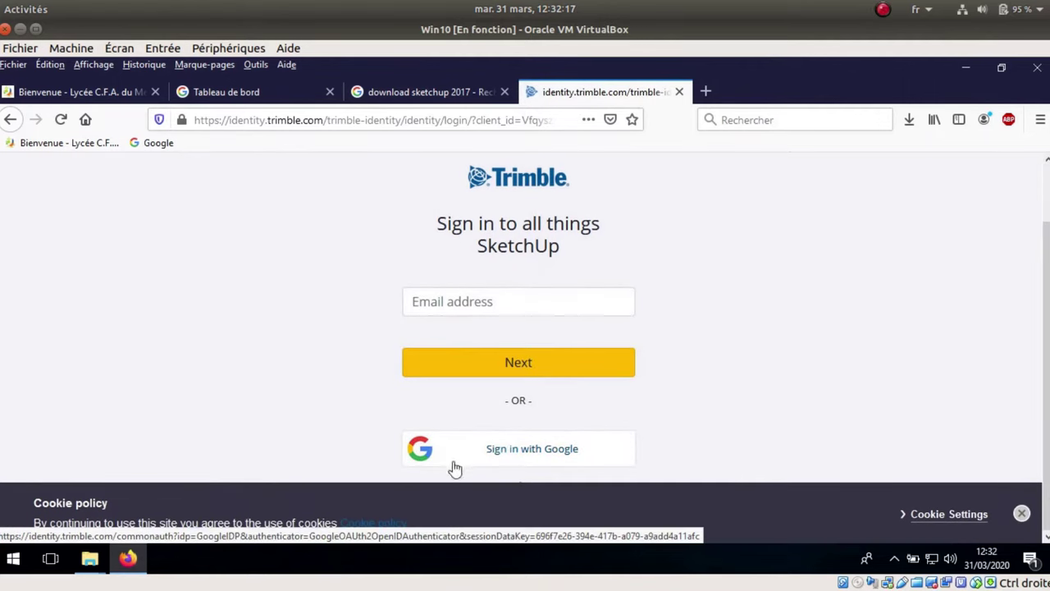
{"action": "left_click", "coordinate": [511, 457]}
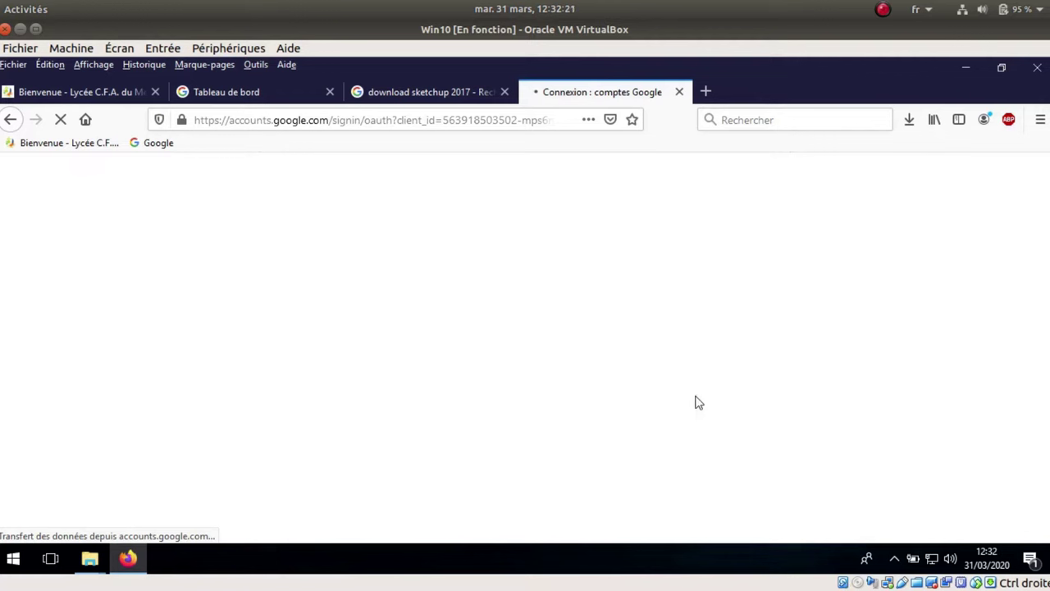
{"action": "left_click", "coordinate": [461, 339]}
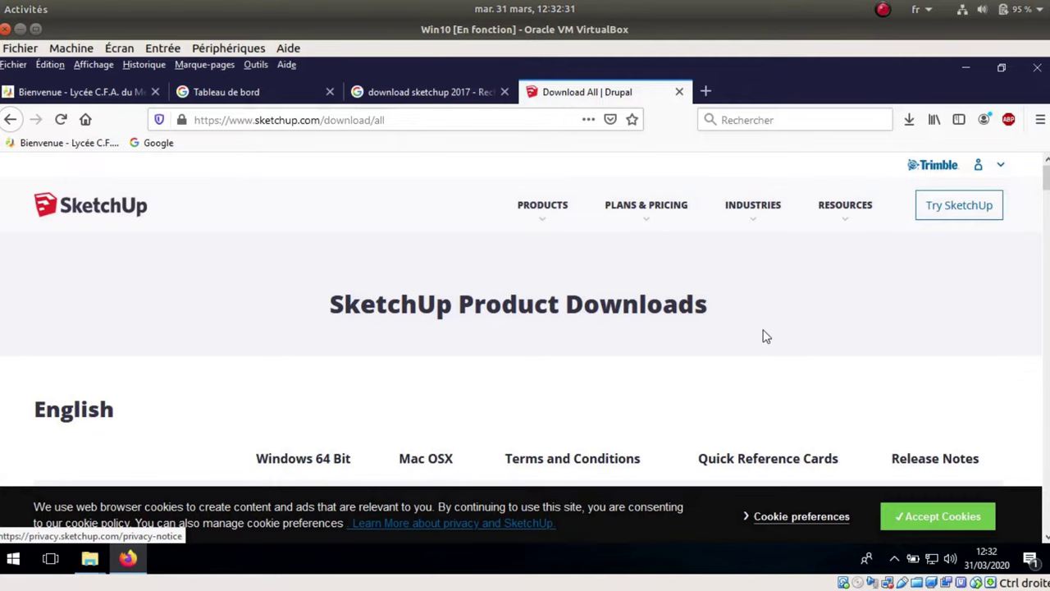
Download the Windows 64 Bit SketchUp Make 2017 installer from the Français table.
{"action": "scroll", "coordinate": [747, 312], "scroll_direction": "down", "scroll_amount": 1}
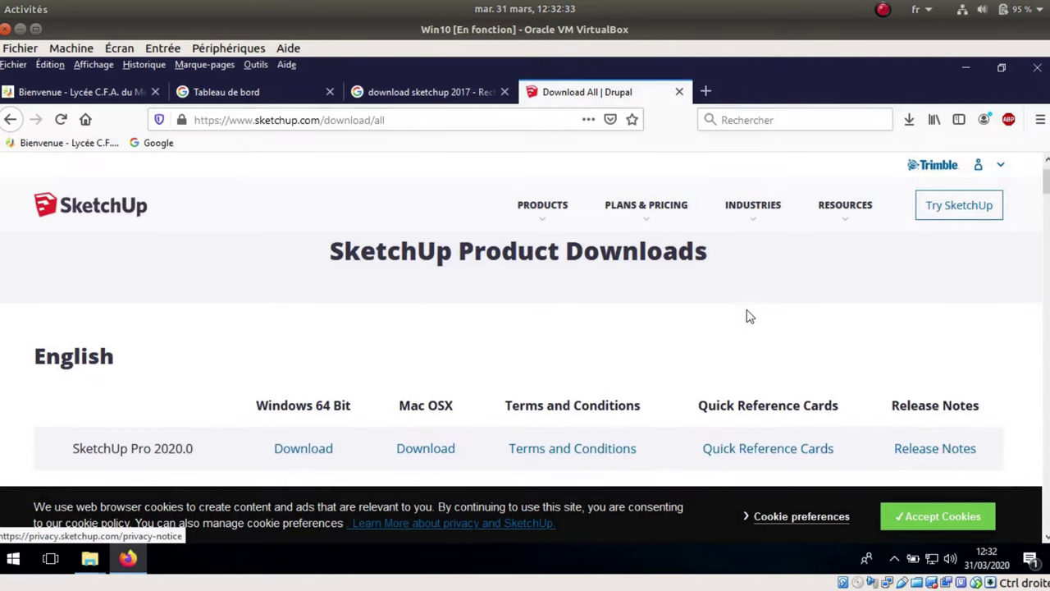
{"action": "scroll", "coordinate": [748, 312], "scroll_direction": "down", "scroll_amount": 2}
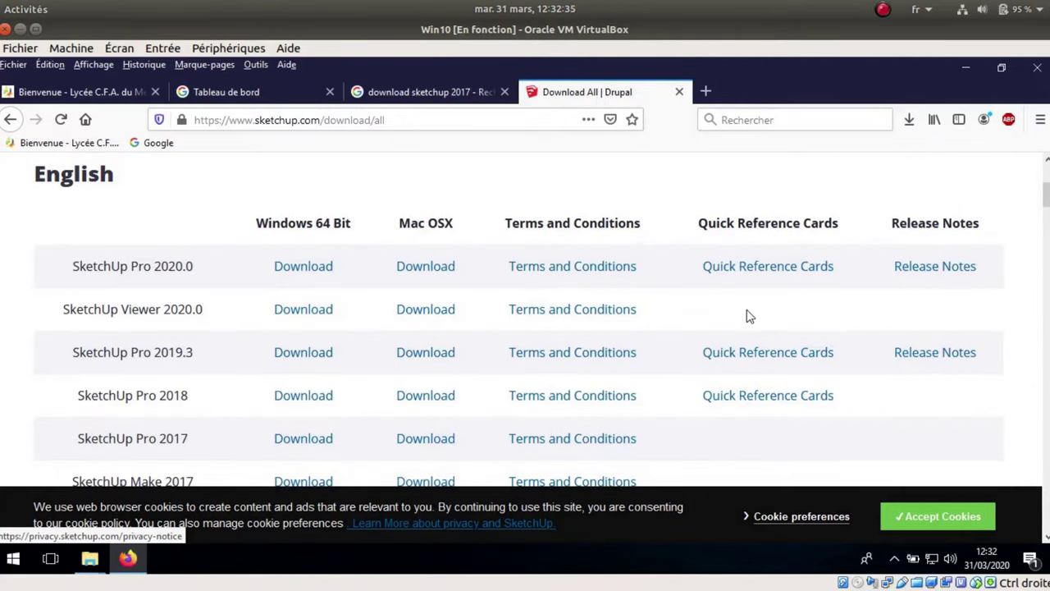
{"action": "scroll", "coordinate": [747, 310], "scroll_direction": "down", "scroll_amount": 2}
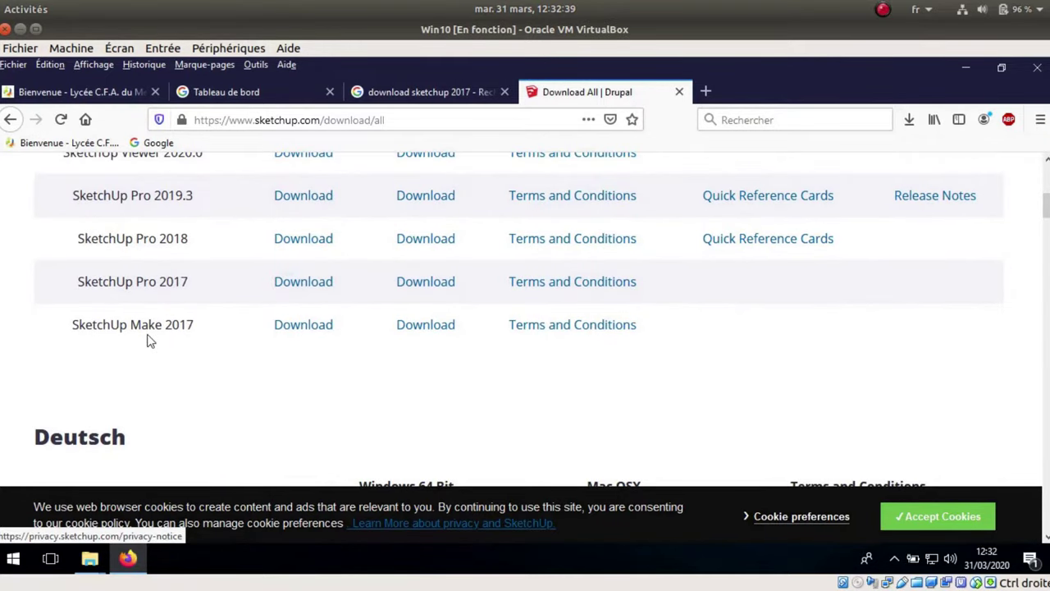
{"action": "scroll", "coordinate": [312, 389], "scroll_direction": "up", "scroll_amount": 3}
{"action": "scroll", "coordinate": [242, 329], "scroll_direction": "down", "scroll_amount": 4}
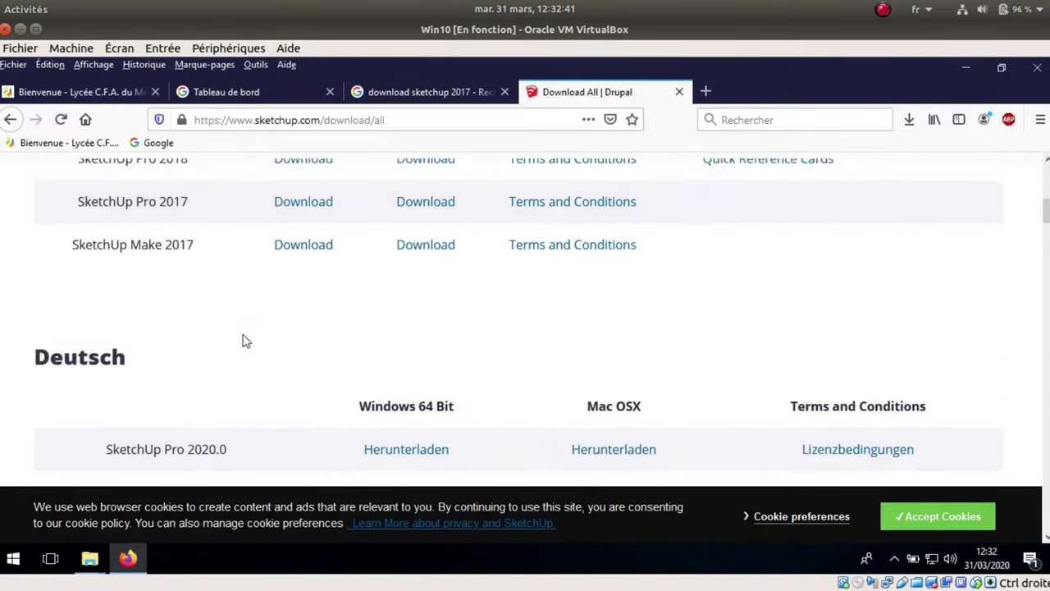
{"action": "scroll", "coordinate": [242, 341], "scroll_direction": "down", "scroll_amount": 4}
{"action": "scroll", "coordinate": [242, 341], "scroll_direction": "down", "scroll_amount": 3}
{"action": "scroll", "coordinate": [242, 341], "scroll_direction": "down", "scroll_amount": 4}
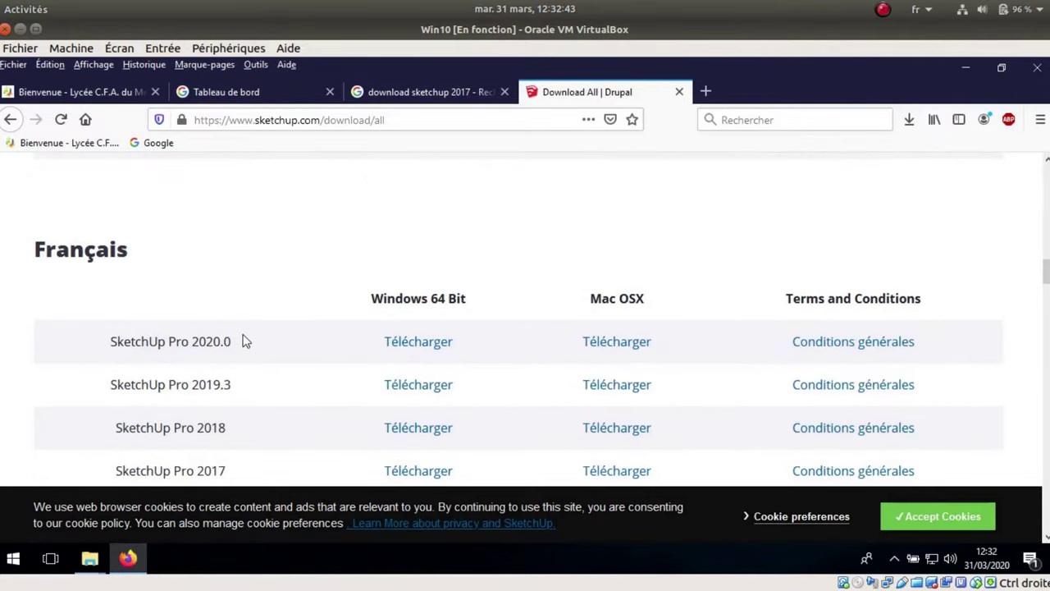
{"action": "scroll", "coordinate": [244, 340], "scroll_direction": "down", "scroll_amount": 3}
{"action": "scroll", "coordinate": [498, 351], "scroll_direction": "up", "scroll_amount": 3}
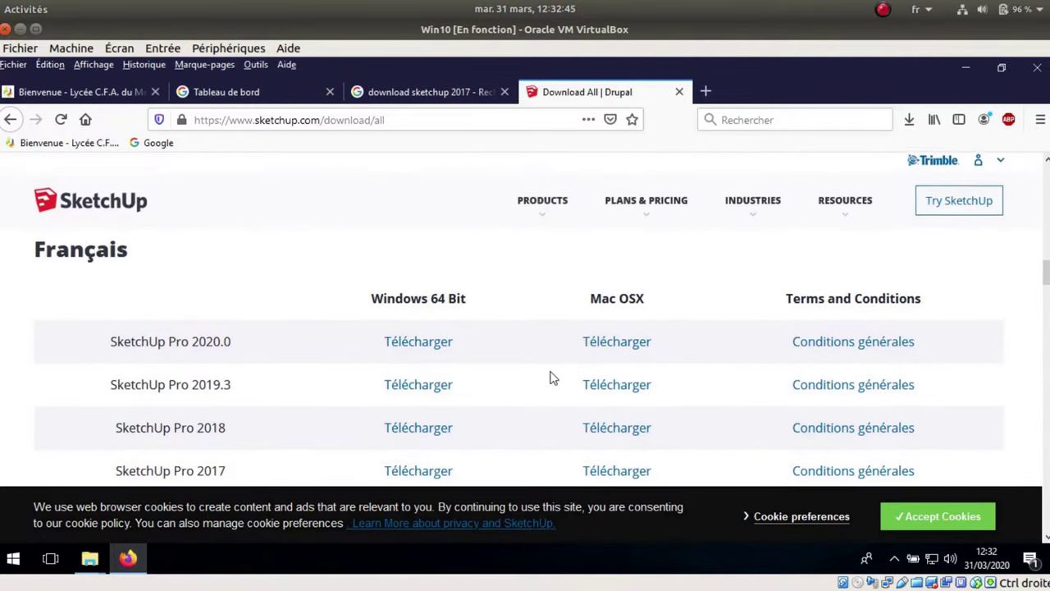
{"action": "scroll", "coordinate": [420, 297], "scroll_direction": "down", "scroll_amount": 3}
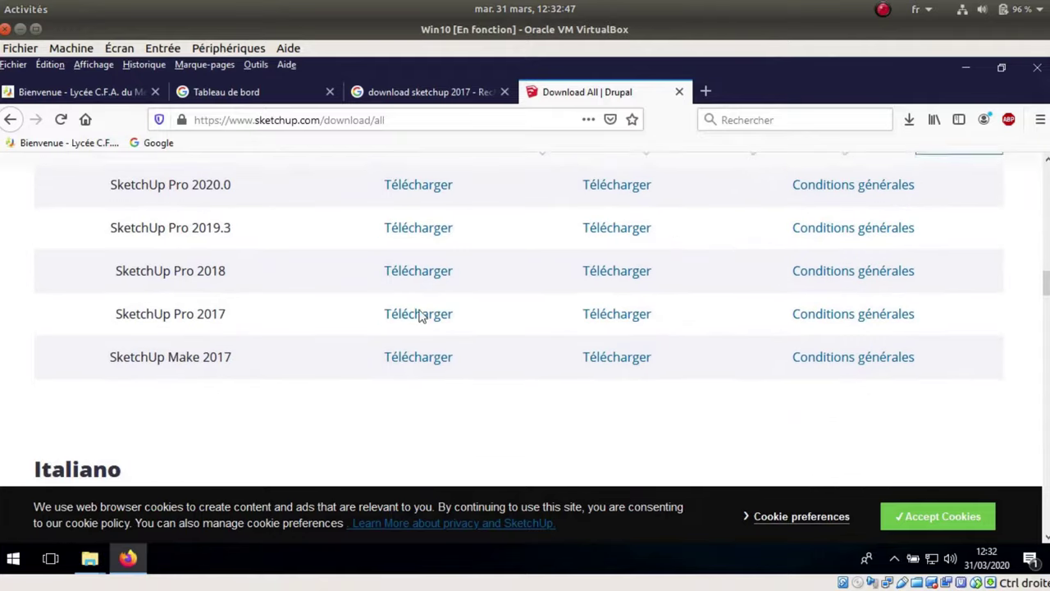
{"action": "scroll", "coordinate": [647, 391], "scroll_direction": "up", "scroll_amount": 3}
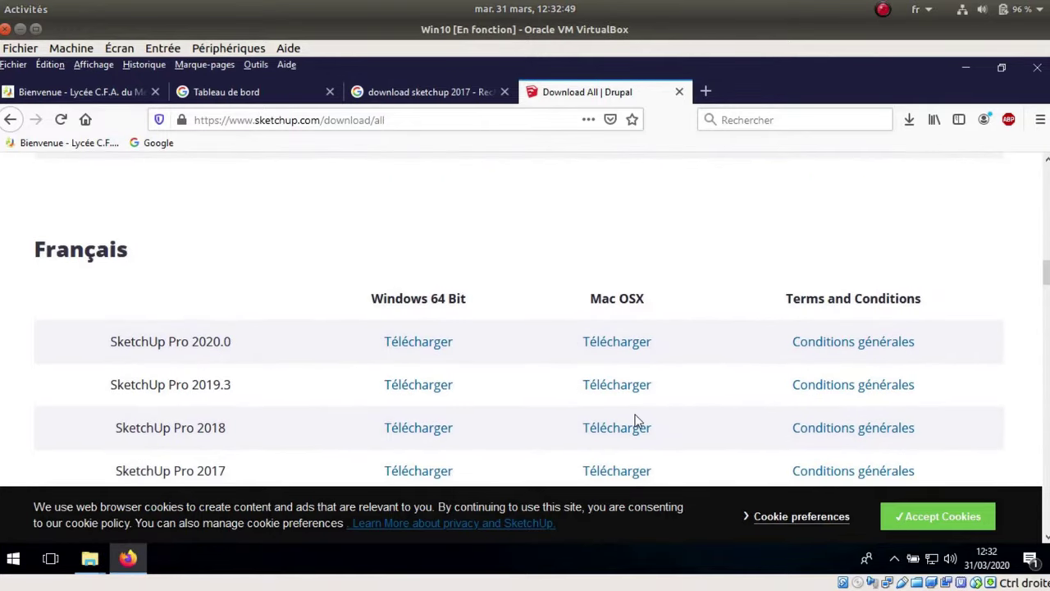
{"action": "scroll", "coordinate": [638, 422], "scroll_direction": "down", "scroll_amount": 2}
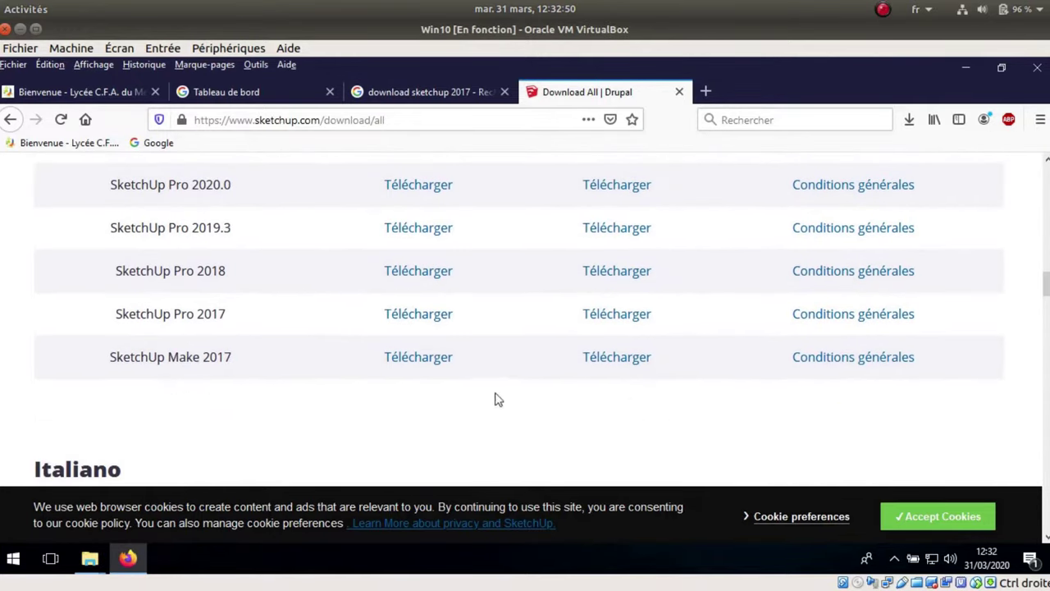
{"action": "left_click", "coordinate": [420, 359]}
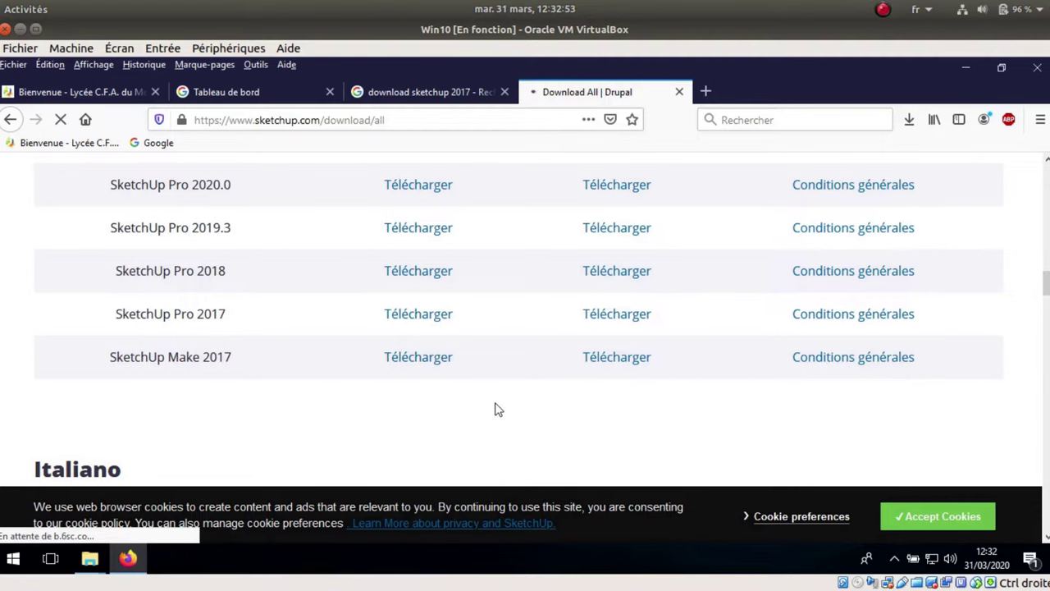
Save the 152 Mo SketchUp Make 2017 installer to C:\Apps and check its download progress.
{"action": "left_click", "coordinate": [589, 295]}
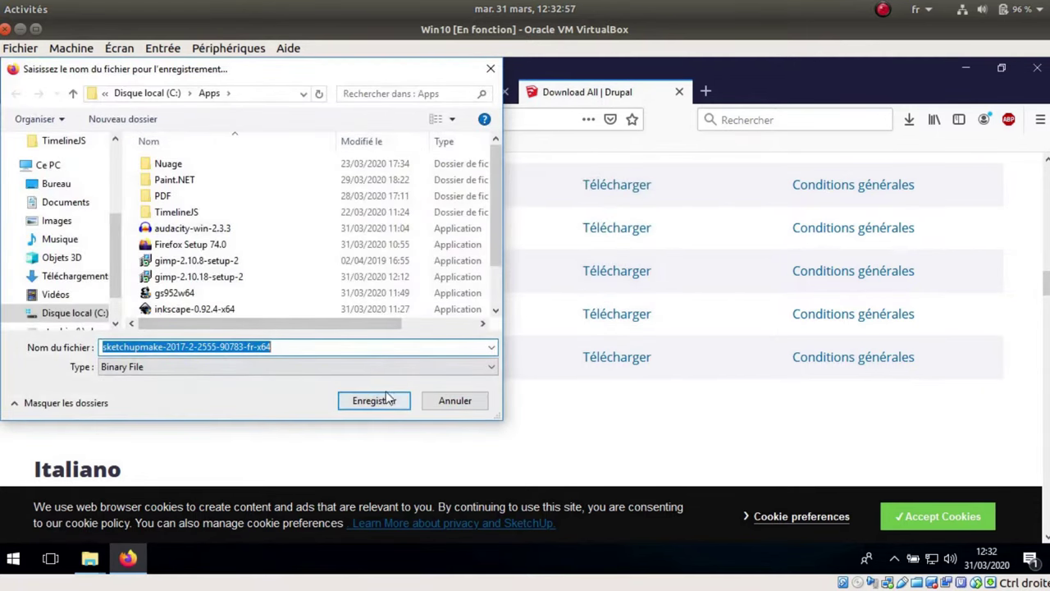
{"action": "left_click", "coordinate": [389, 400]}
{"action": "left_click", "coordinate": [910, 125]}
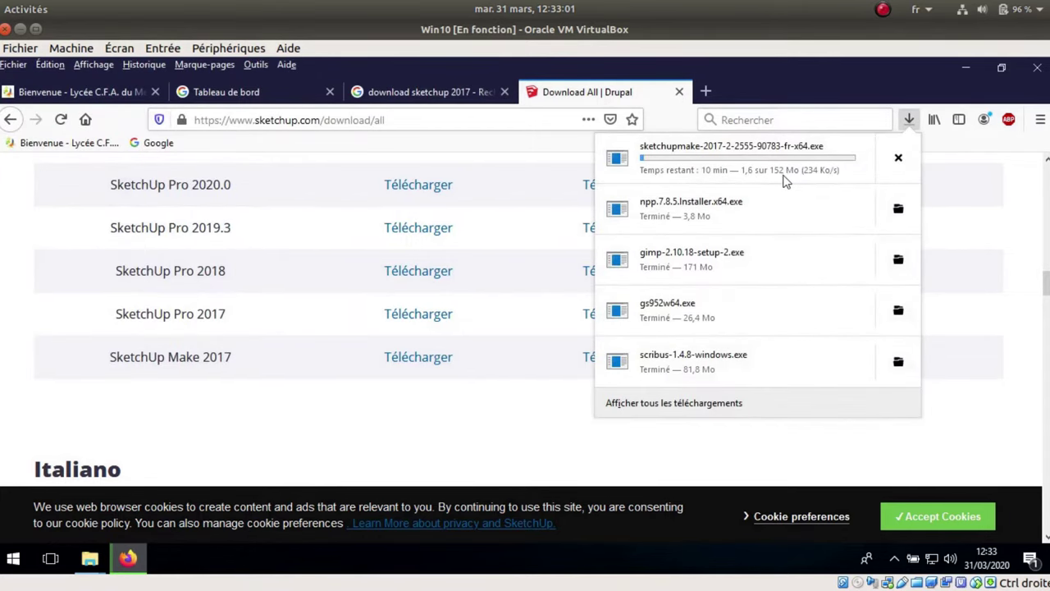
{"action": "left_click", "coordinate": [555, 145]}
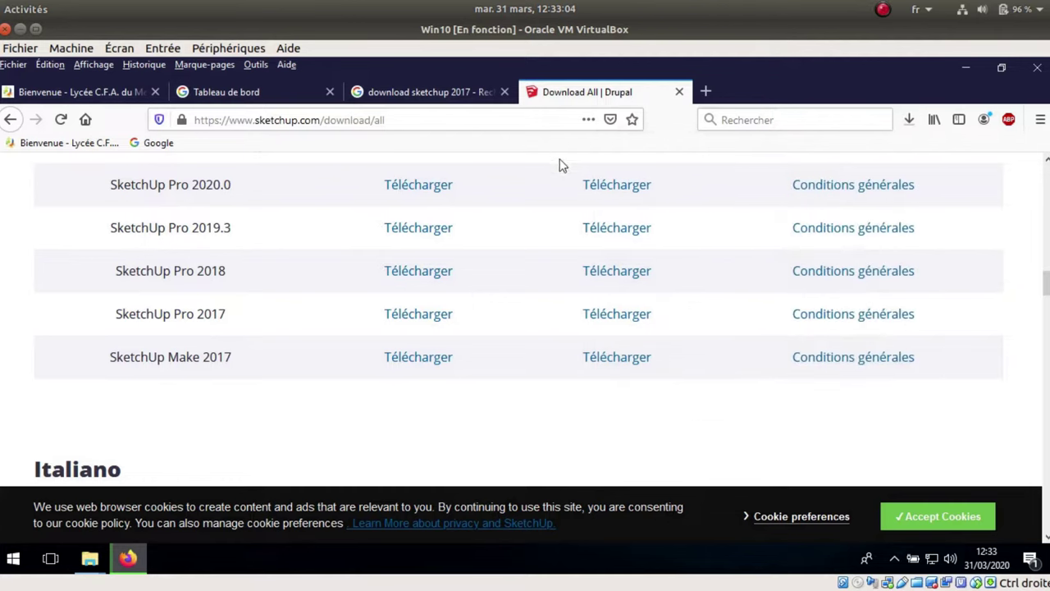
Replace the Google query with 'open newer' and search the suggestion 'open newer version sketchup'.
{"action": "left_click", "coordinate": [429, 92]}
{"action": "scroll", "coordinate": [302, 212], "scroll_direction": "up", "scroll_amount": 2}
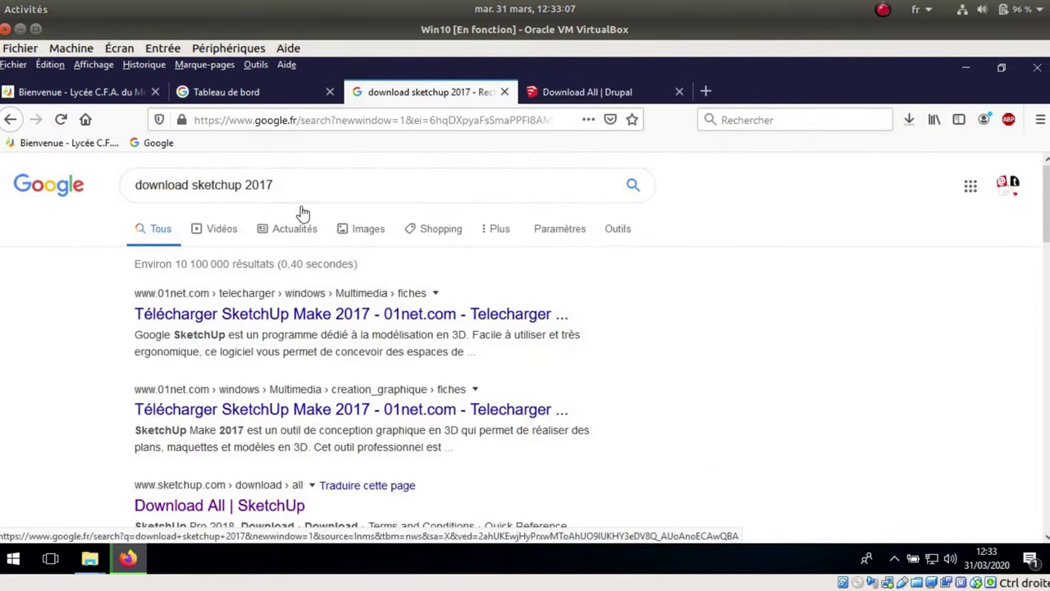
{"action": "left_click_drag", "start_coordinate": [293, 180], "coordinate": [85, 154]}
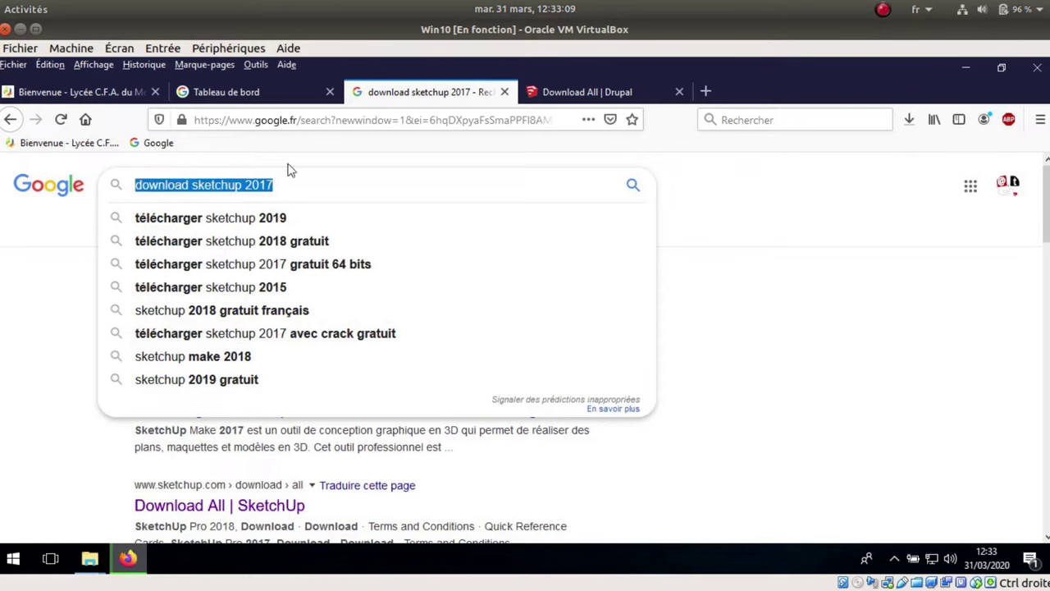
{"action": "type", "text": "open new"}
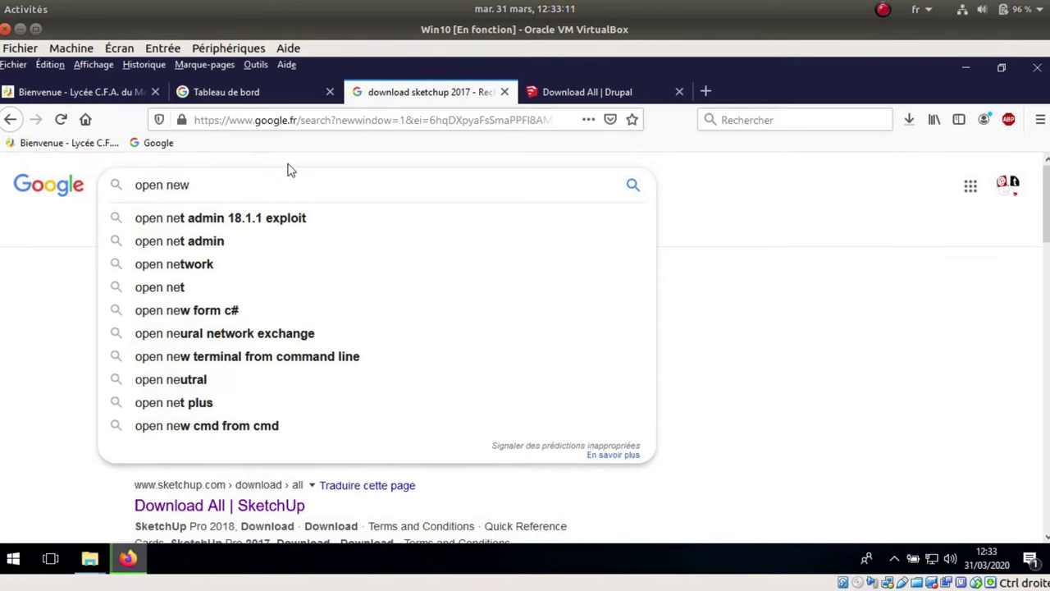
{"action": "type", "text": "er"}
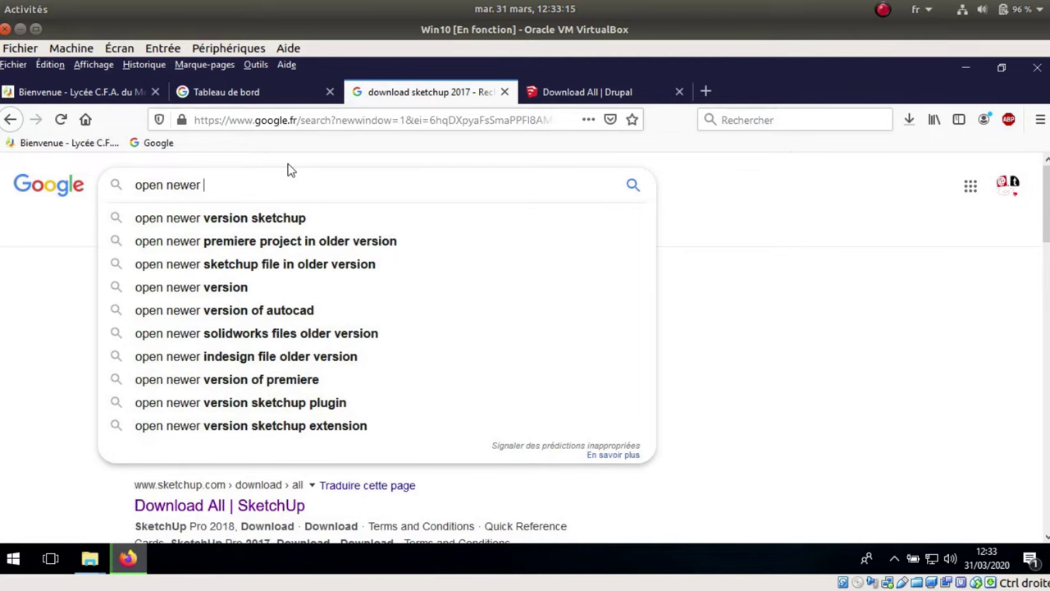
{"action": "left_click", "coordinate": [292, 219]}
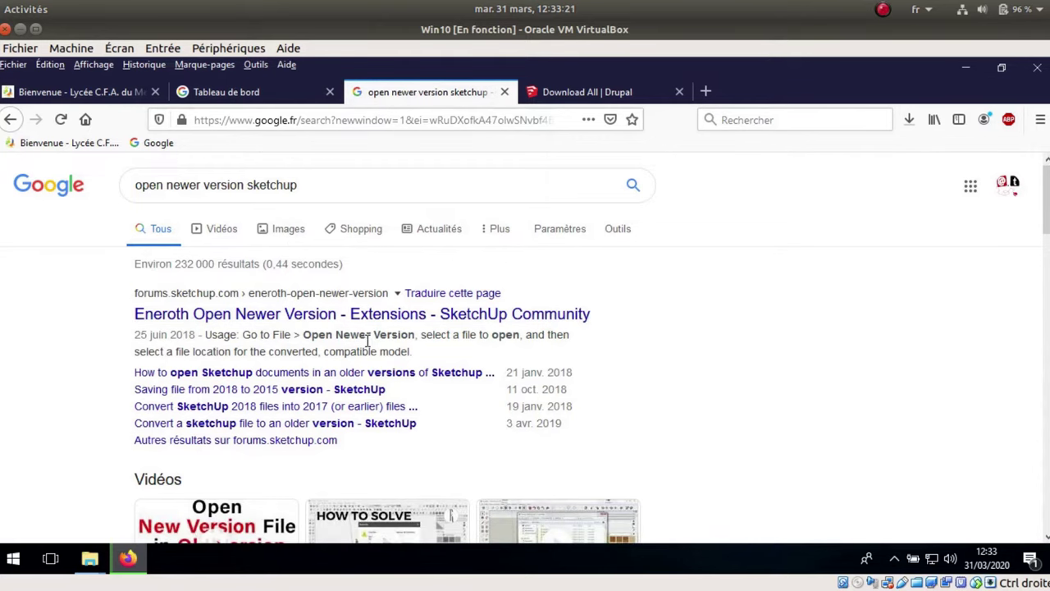
{"action": "scroll", "coordinate": [438, 312], "scroll_direction": "down", "scroll_amount": 2}
{"action": "scroll", "coordinate": [481, 302], "scroll_direction": "up", "scroll_amount": 2}
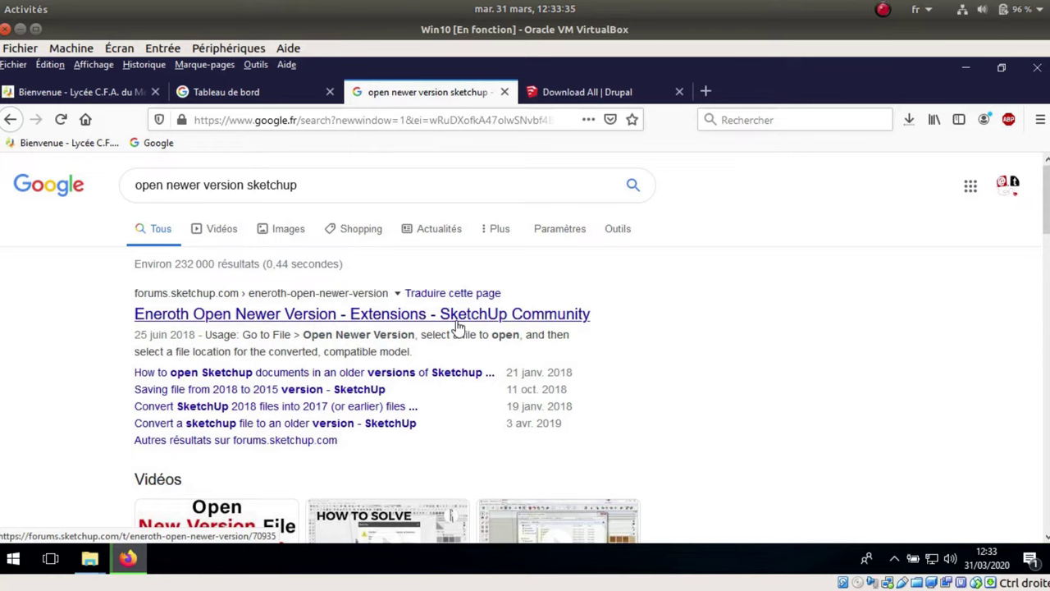
Open the Eneroth Open Newer Version community thread and scroll to its extensions.sketchup.com link.
{"action": "left_click", "coordinate": [458, 327]}
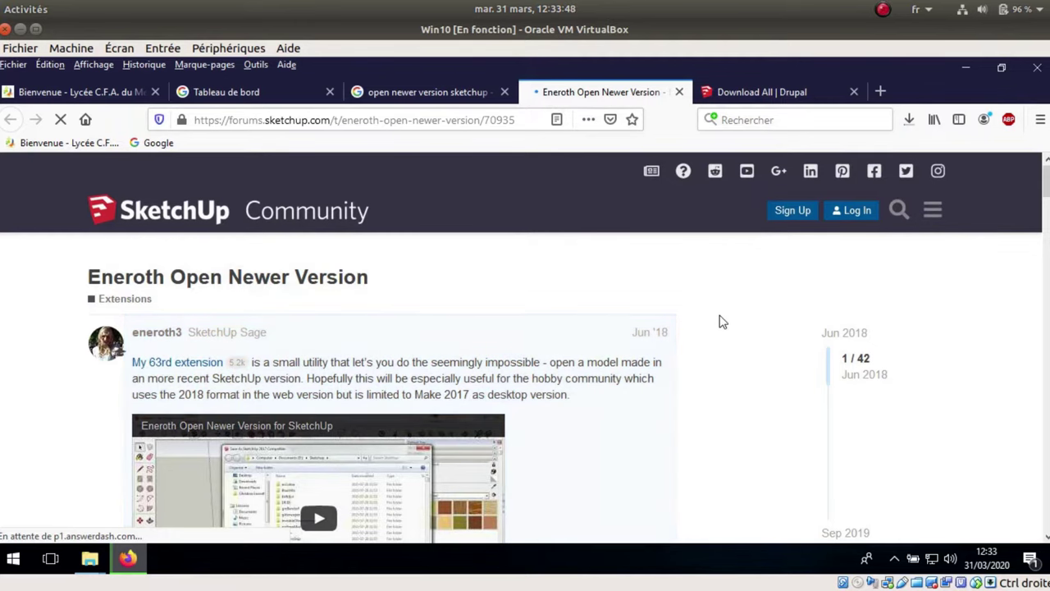
{"action": "scroll", "coordinate": [719, 317], "scroll_direction": "down", "scroll_amount": 3}
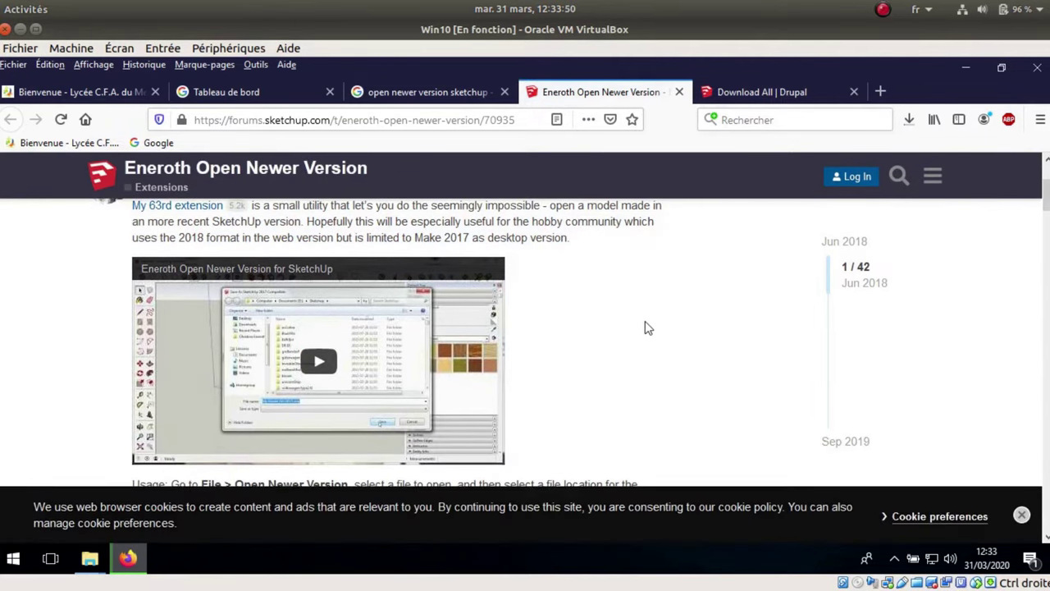
{"action": "scroll", "coordinate": [648, 326], "scroll_direction": "down", "scroll_amount": 2}
{"action": "scroll", "coordinate": [648, 326], "scroll_direction": "down", "scroll_amount": 3}
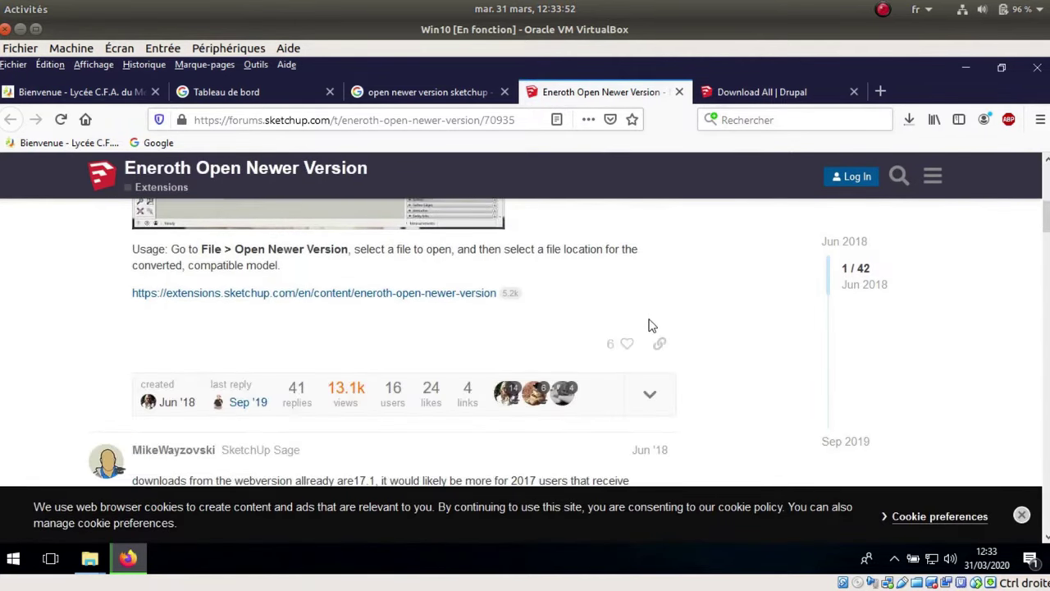
Open the extension's Extension Warehouse page and request the Eneroth Open Newer Version download.
{"action": "left_click", "coordinate": [328, 296]}
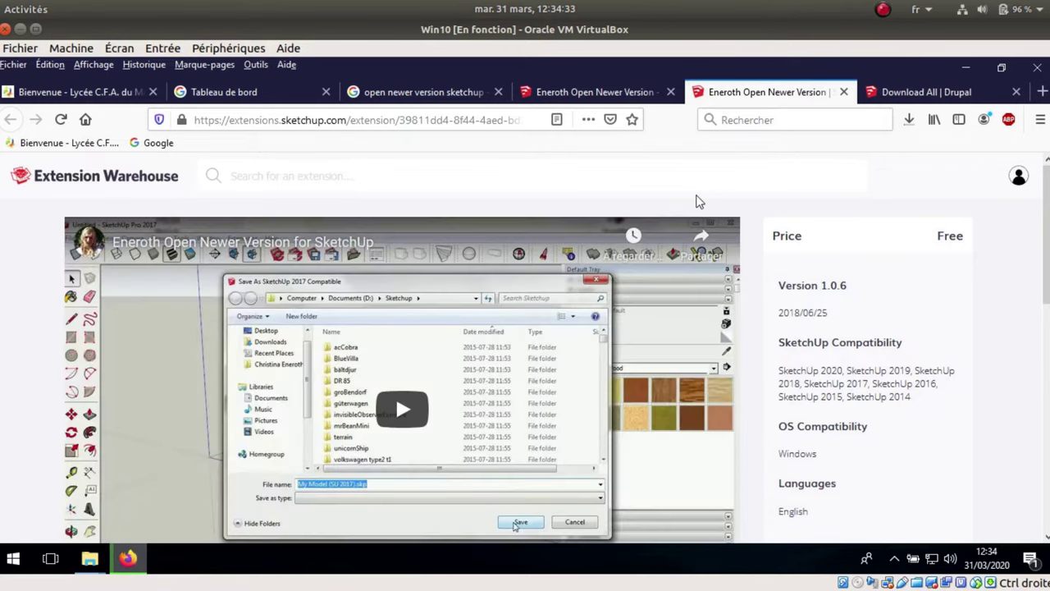
{"action": "scroll", "coordinate": [696, 201], "scroll_direction": "down", "scroll_amount": 5}
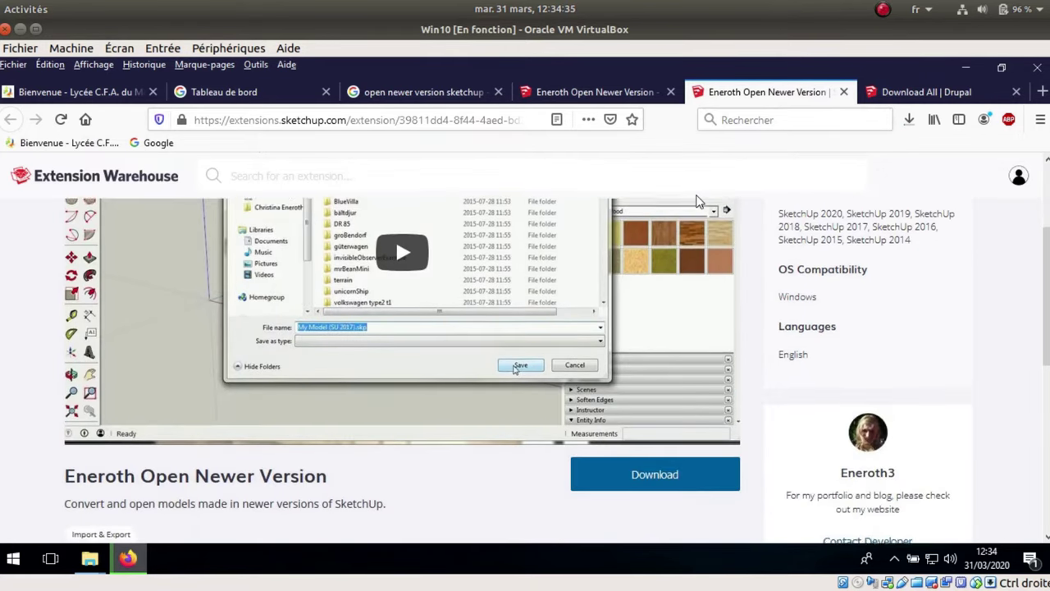
{"action": "left_click", "coordinate": [669, 396]}
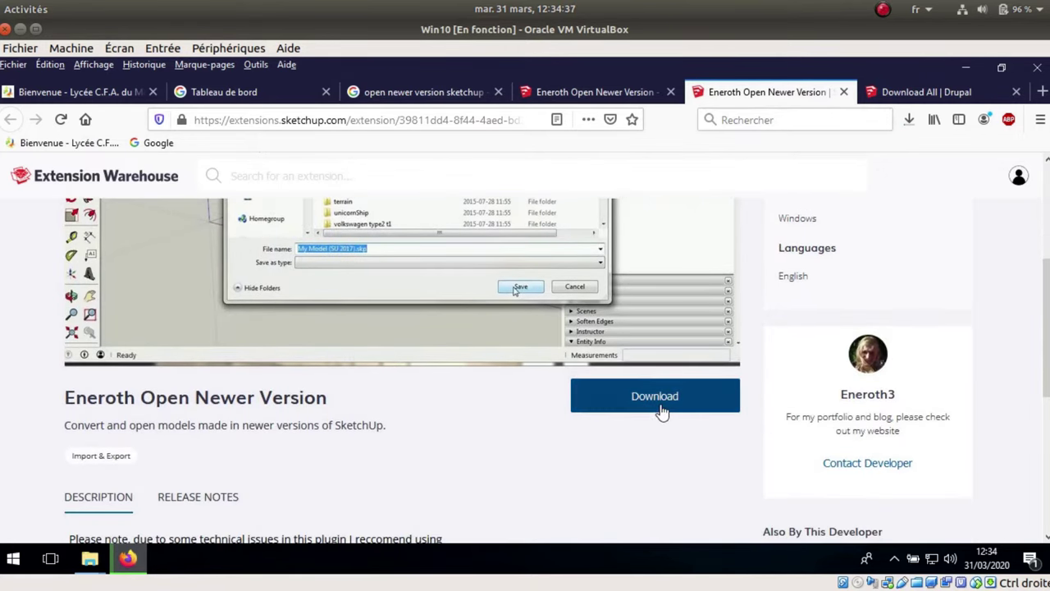
{"action": "left_click", "coordinate": [661, 409]}
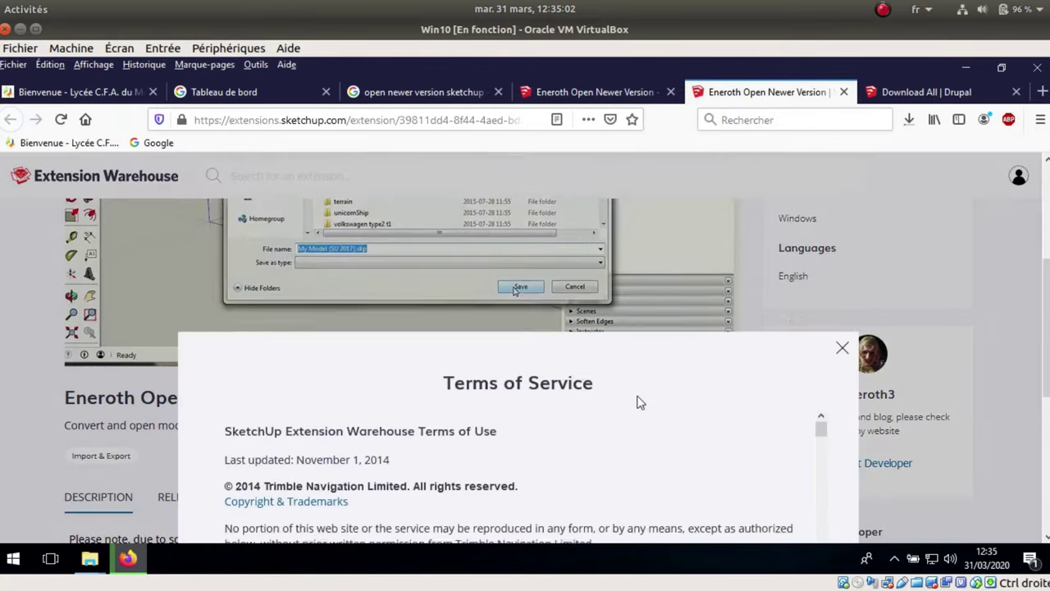
Scroll through the Terms of Service down to the accept button.
{"action": "scroll", "coordinate": [496, 364], "scroll_direction": "down", "scroll_amount": 5}
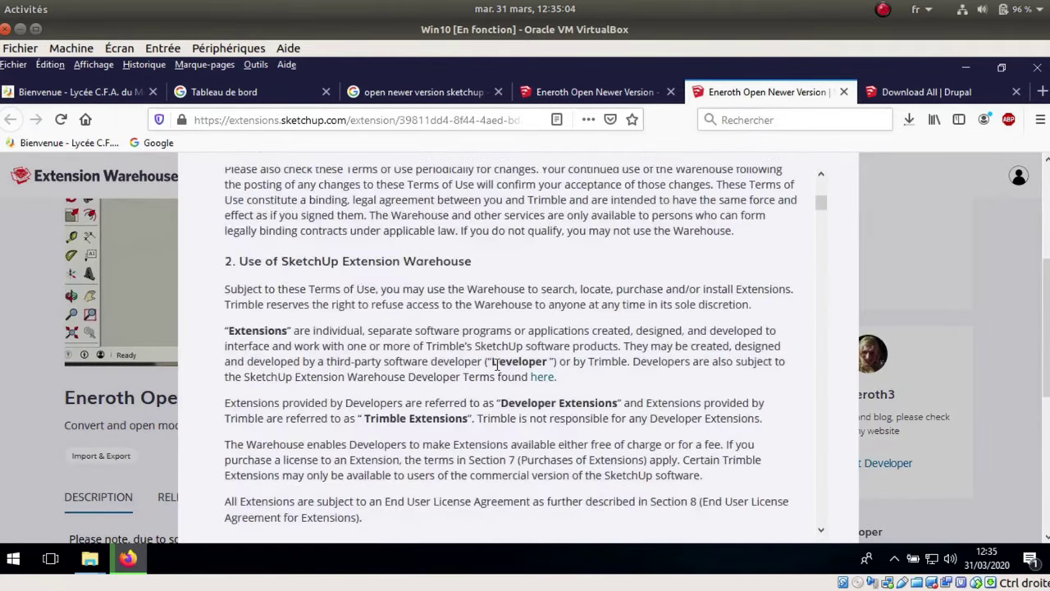
{"action": "scroll", "coordinate": [496, 365], "scroll_direction": "down", "scroll_amount": 5}
{"action": "scroll", "coordinate": [496, 365], "scroll_direction": "down", "scroll_amount": 5}
{"action": "scroll", "coordinate": [496, 365], "scroll_direction": "down", "scroll_amount": 5}
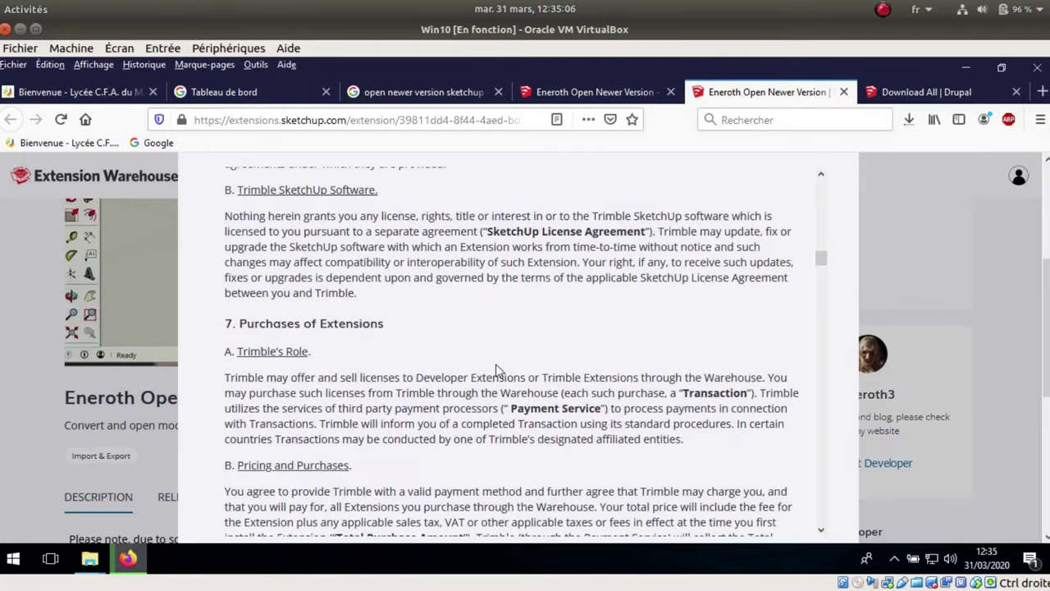
{"action": "scroll", "coordinate": [496, 369], "scroll_direction": "down", "scroll_amount": 3}
{"action": "scroll", "coordinate": [496, 369], "scroll_direction": "down", "scroll_amount": 5}
{"action": "scroll", "coordinate": [496, 370], "scroll_direction": "down", "scroll_amount": 5}
{"action": "scroll", "coordinate": [496, 370], "scroll_direction": "down", "scroll_amount": 5}
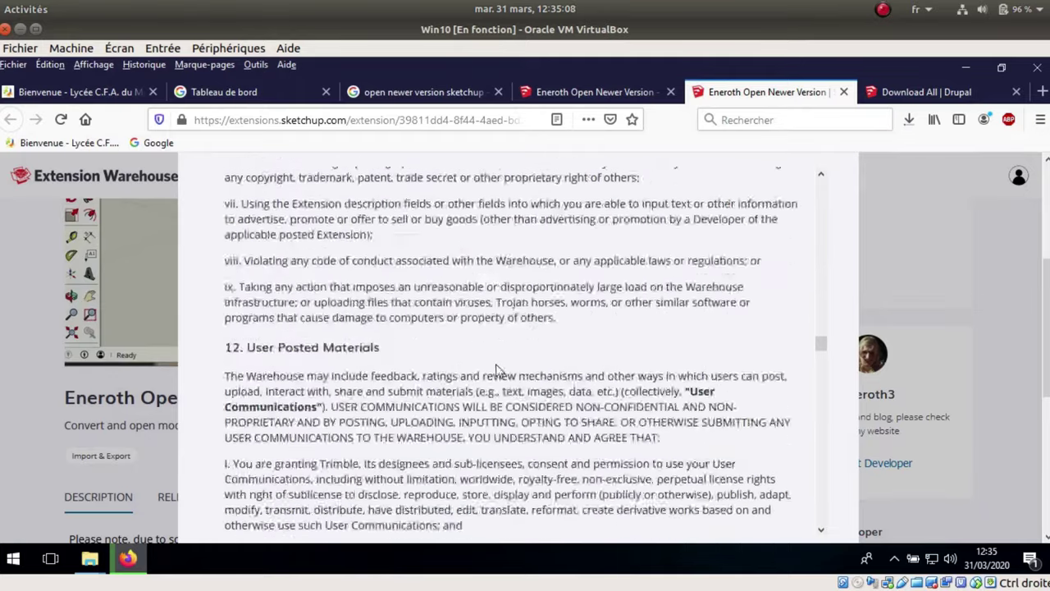
{"action": "scroll", "coordinate": [497, 369], "scroll_direction": "down", "scroll_amount": 5}
{"action": "scroll", "coordinate": [496, 369], "scroll_direction": "down", "scroll_amount": 5}
{"action": "scroll", "coordinate": [497, 369], "scroll_direction": "down", "scroll_amount": 5}
{"action": "scroll", "coordinate": [496, 364], "scroll_direction": "down", "scroll_amount": 5}
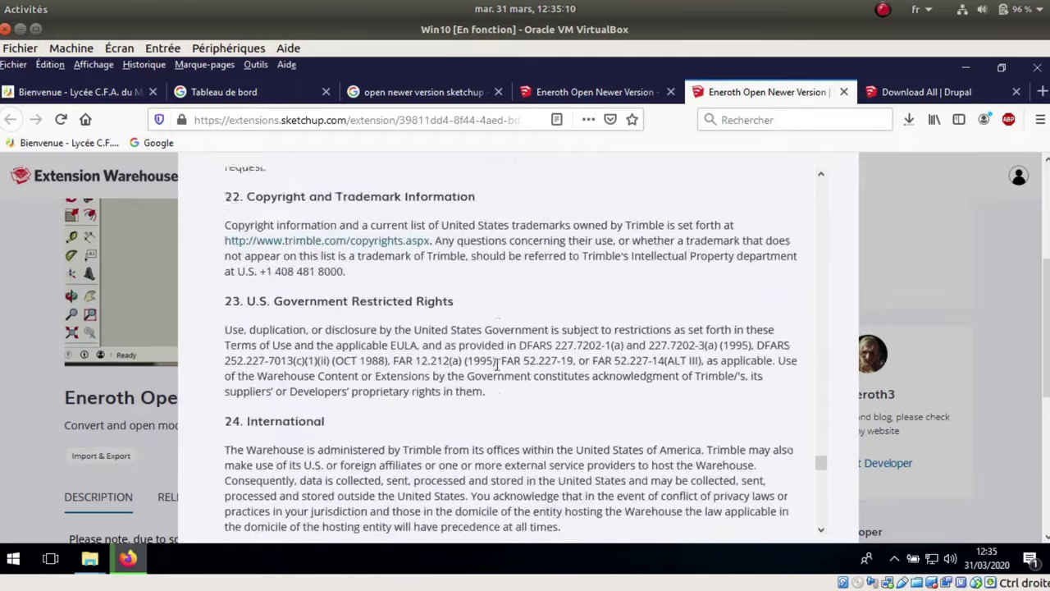
{"action": "scroll", "coordinate": [496, 364], "scroll_direction": "down", "scroll_amount": 5}
{"action": "scroll", "coordinate": [497, 365], "scroll_direction": "down", "scroll_amount": 5}
{"action": "scroll", "coordinate": [497, 364], "scroll_direction": "down", "scroll_amount": 2}
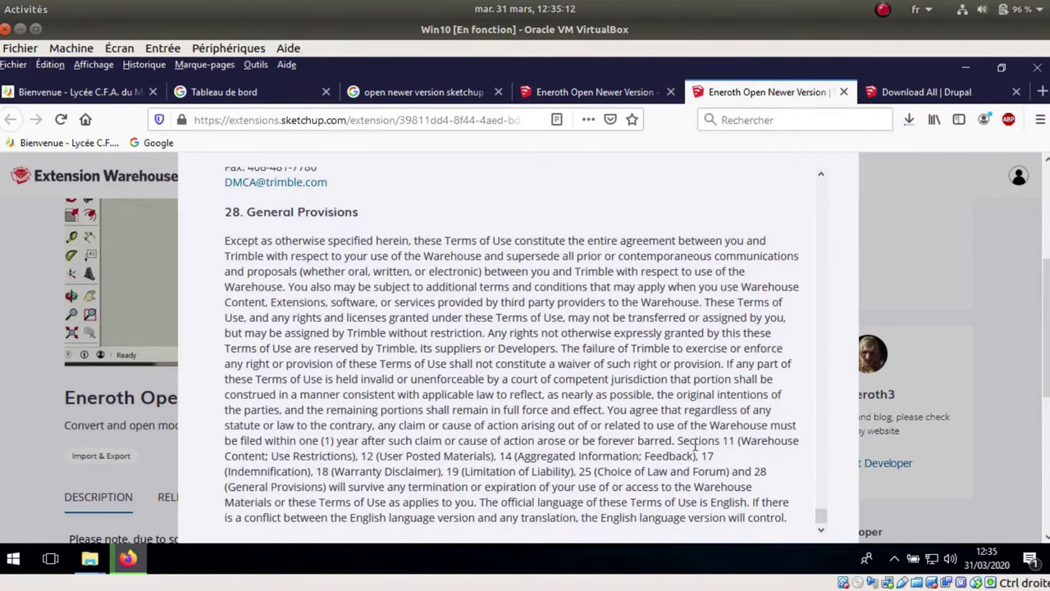
{"action": "scroll", "coordinate": [809, 485], "scroll_direction": "down", "scroll_amount": 2, "text": "ctrl"}
{"action": "scroll", "coordinate": [574, 271], "scroll_direction": "down", "scroll_amount": 2, "text": "ctrl"}
{"action": "scroll", "coordinate": [574, 271], "scroll_direction": "down", "scroll_amount": 1, "text": "ctrl"}
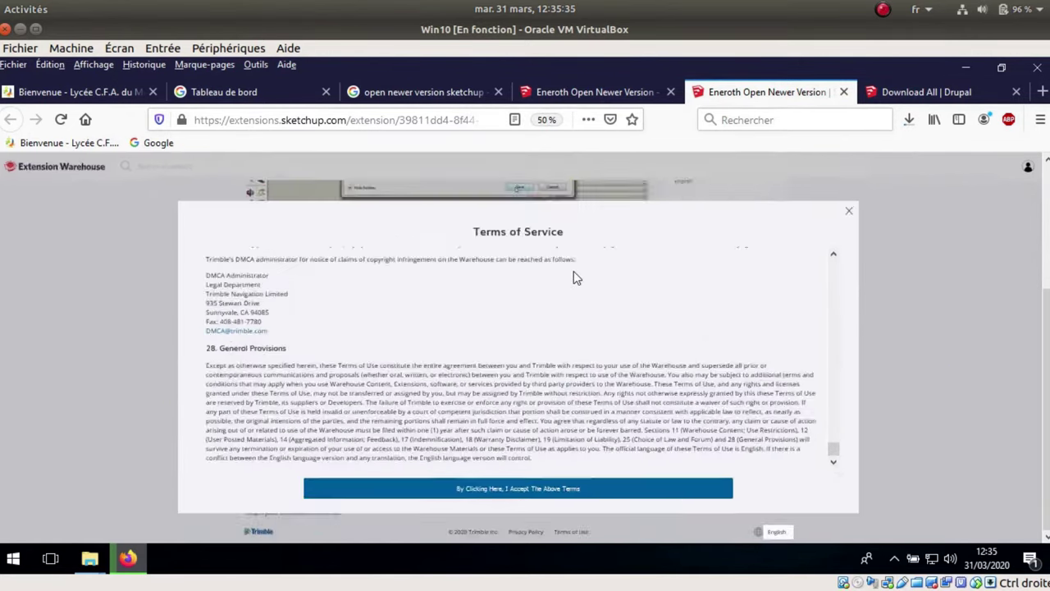
{"action": "scroll", "coordinate": [573, 271], "scroll_direction": "down", "scroll_amount": 2, "text": "ctrl"}
{"action": "scroll", "coordinate": [534, 373], "scroll_direction": "up", "scroll_amount": 1, "text": "ctrl"}
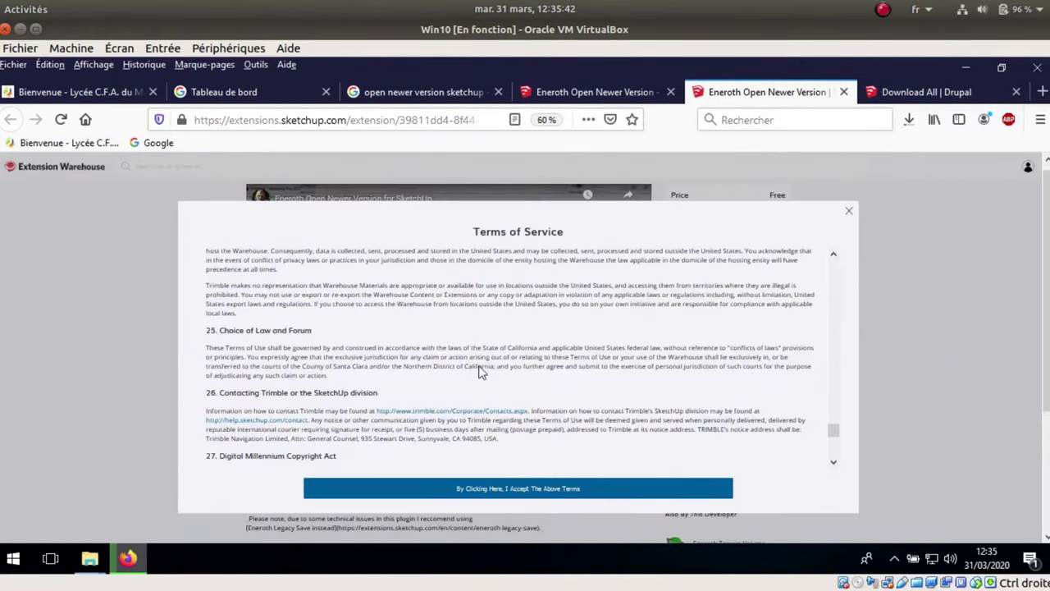
Accept the terms and save ene_open_newer_version_v1.0.6.rbz (3,1 Mo) into the Apps folder.
{"action": "left_click", "coordinate": [529, 490]}
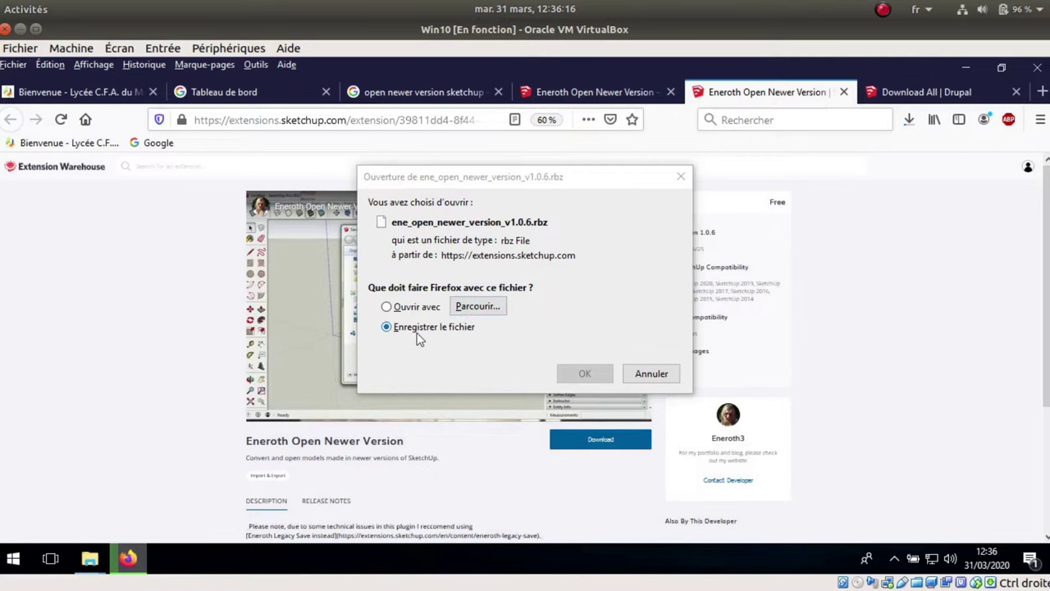
{"action": "left_click", "coordinate": [419, 328]}
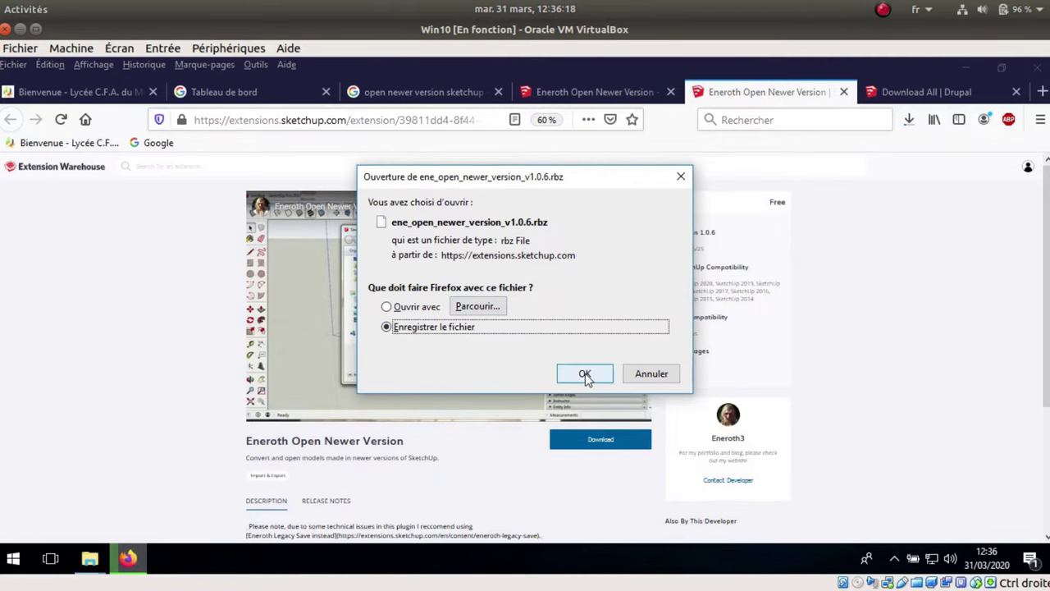
{"action": "left_click", "coordinate": [585, 374]}
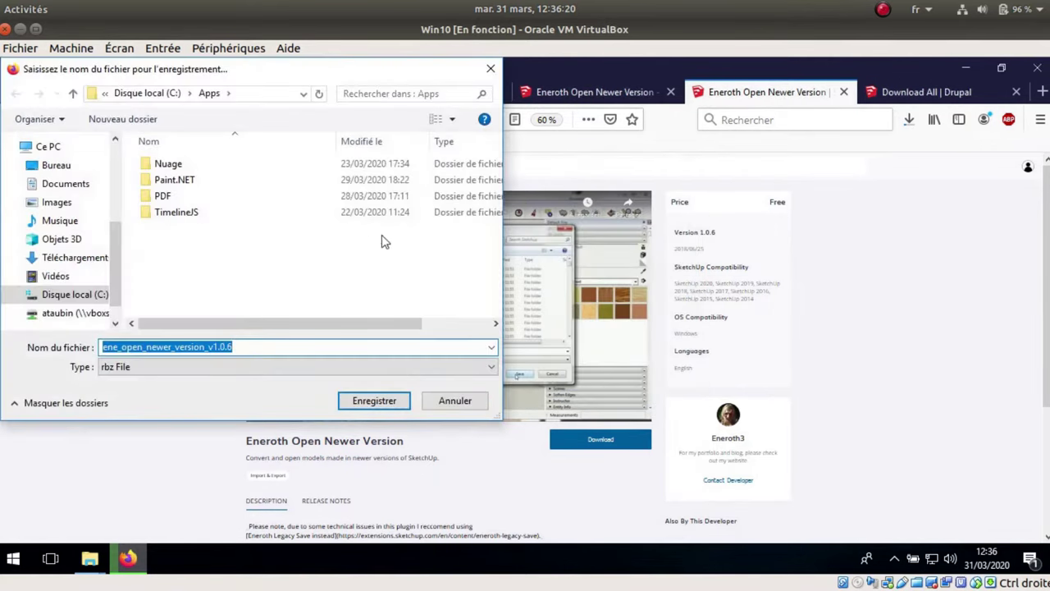
{"action": "left_click", "coordinate": [374, 401]}
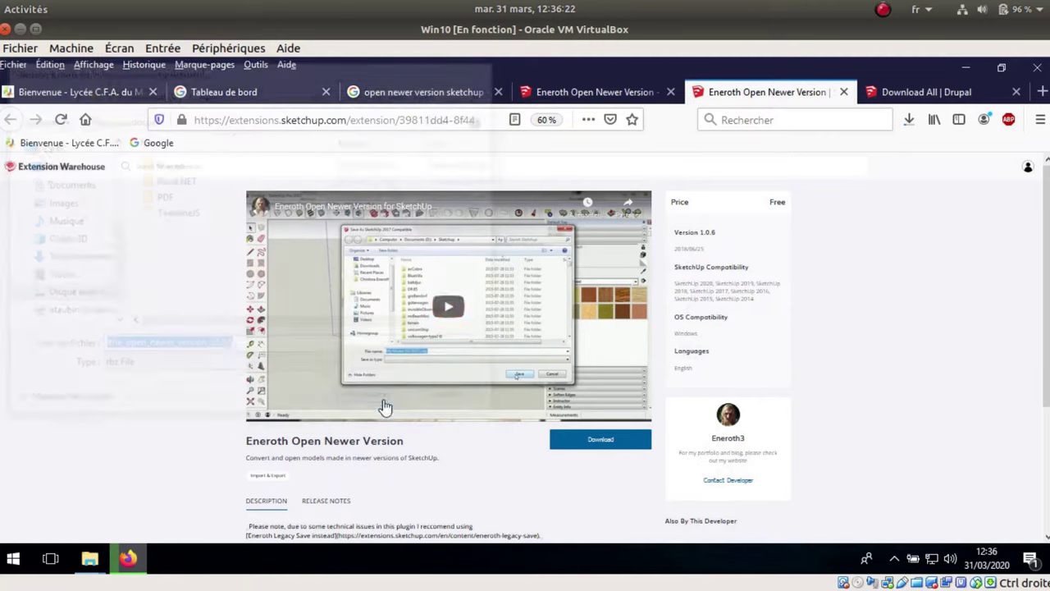
{"action": "left_click", "coordinate": [908, 119]}
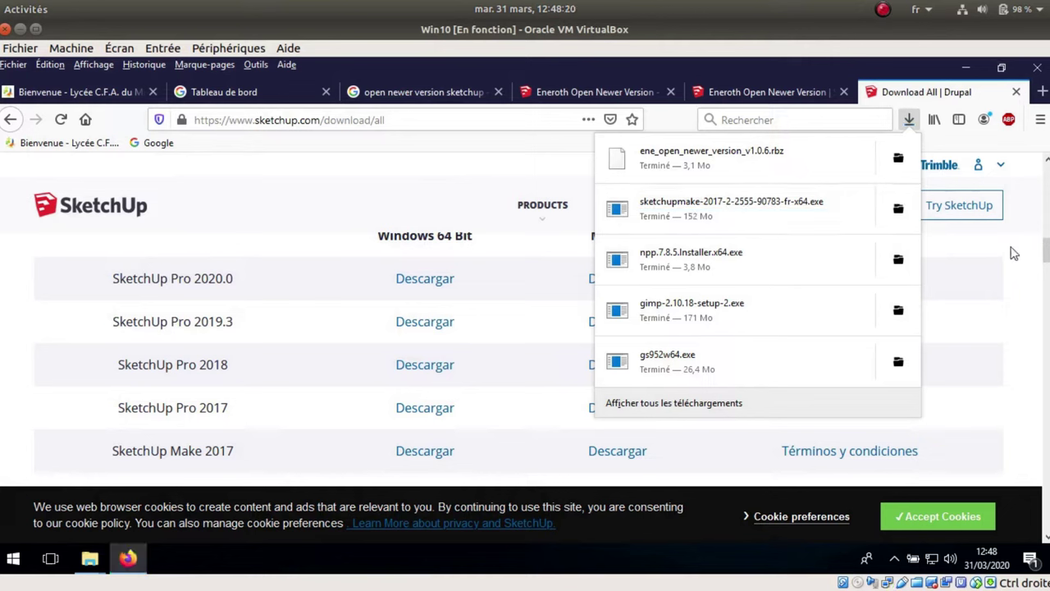
Launch the SketchUp Make 2017 installer, approve UAC with Oui, and minimize Firefox and Explorer.
{"action": "left_click", "coordinate": [664, 208]}
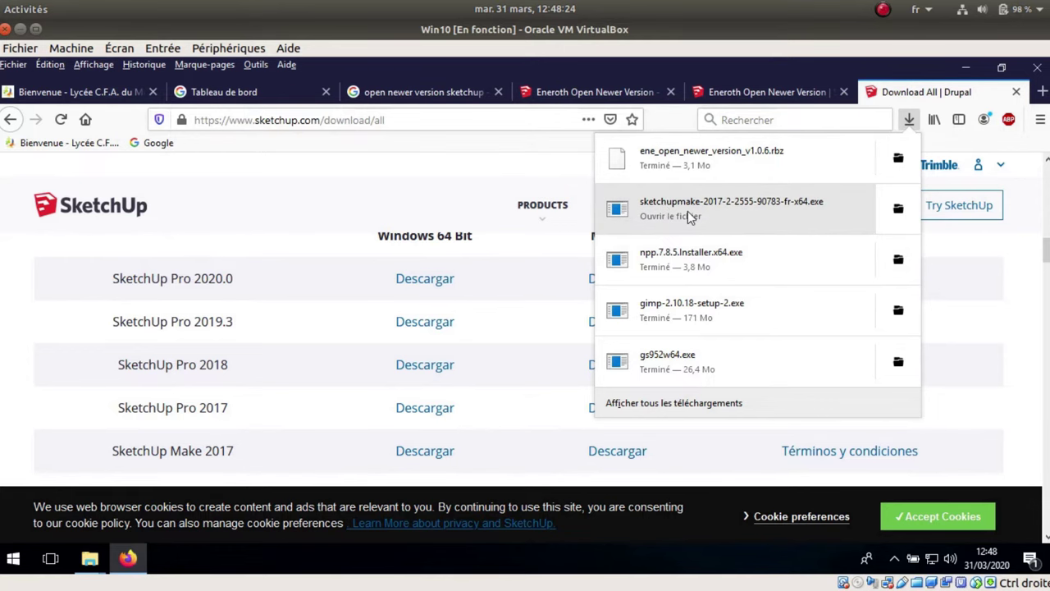
{"action": "left_click", "coordinate": [688, 211]}
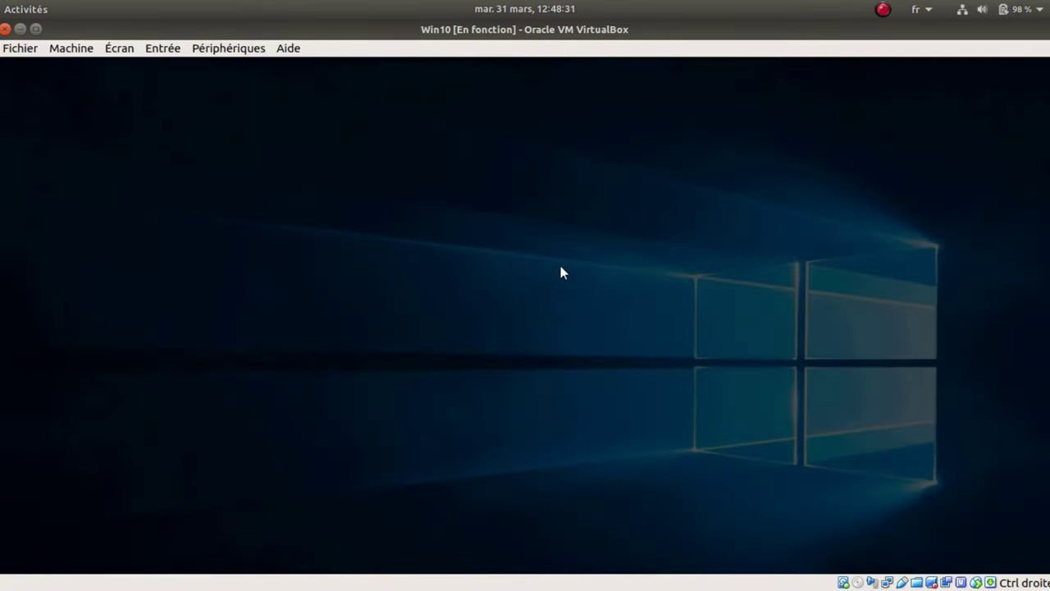
{"action": "left_click", "coordinate": [445, 413]}
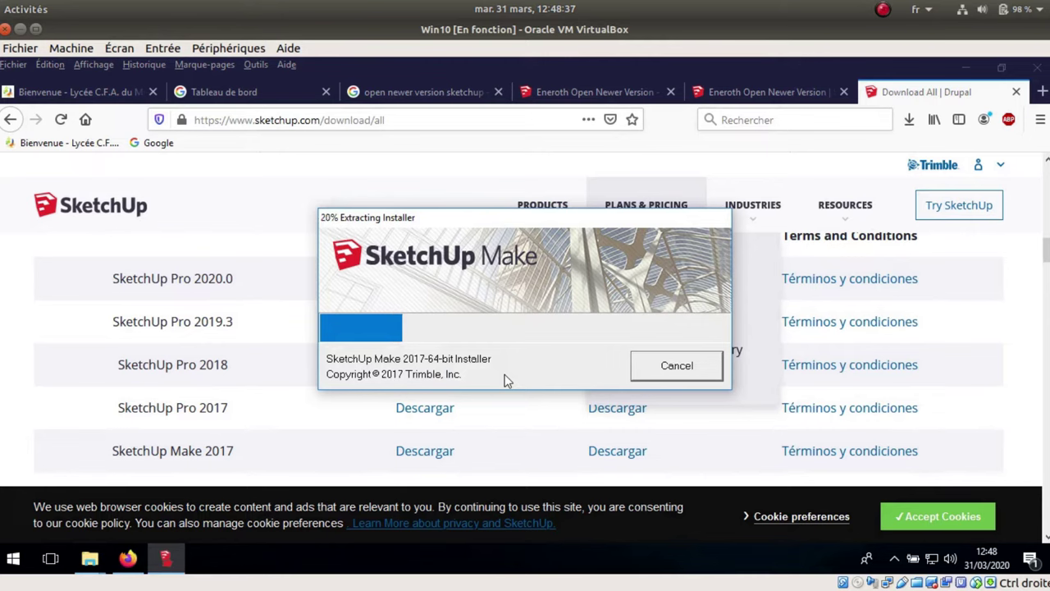
{"action": "left_click", "coordinate": [967, 66]}
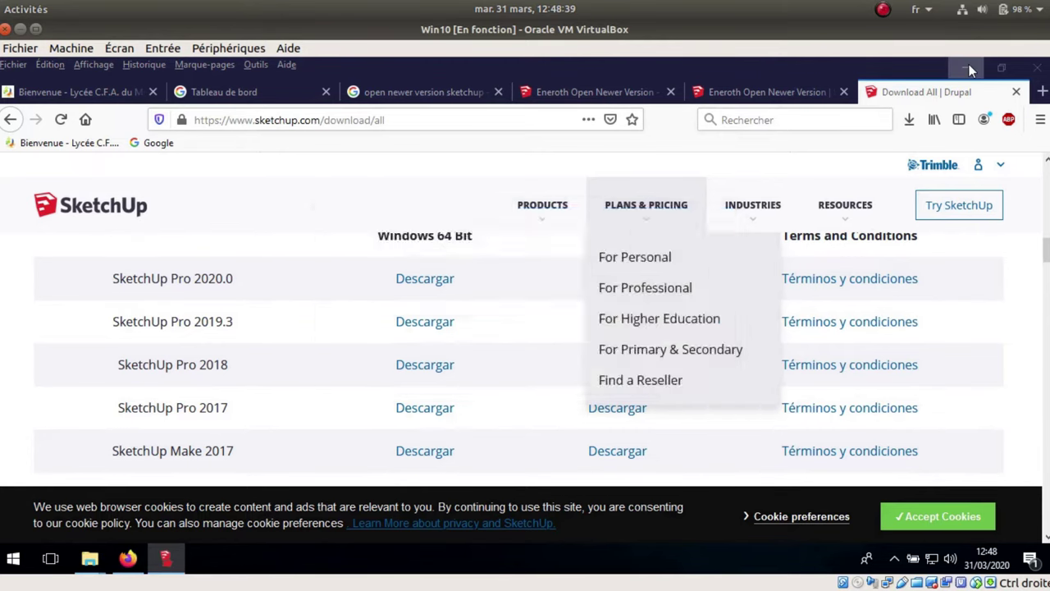
{"action": "left_click", "coordinate": [793, 117]}
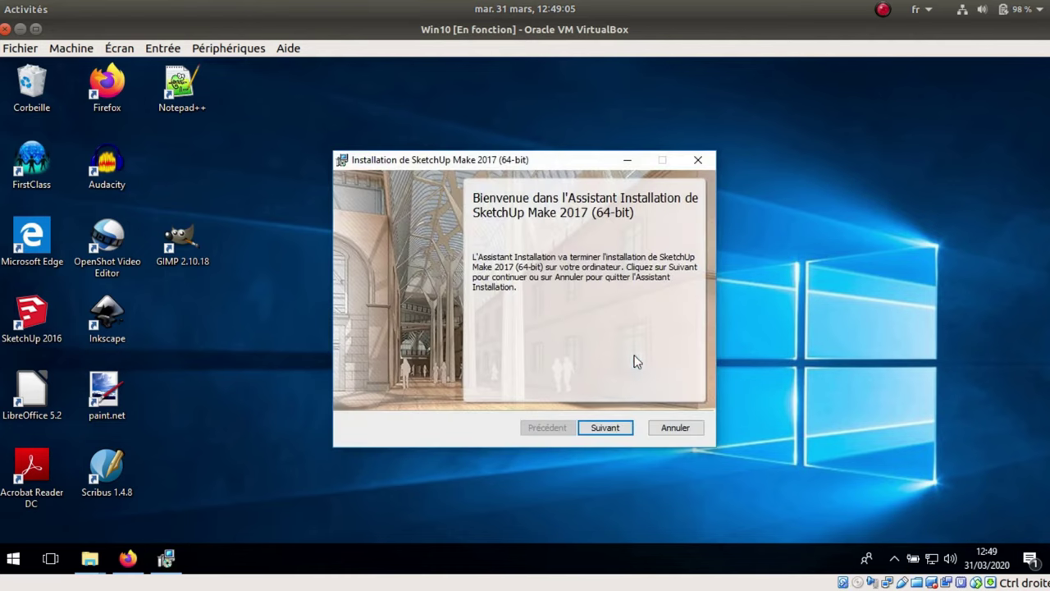
Install SketchUp Make 2017 into the default C:\Program Files\SketchUp\SketchUp 2017\ folder and finish setup.
{"action": "left_click", "coordinate": [612, 428]}
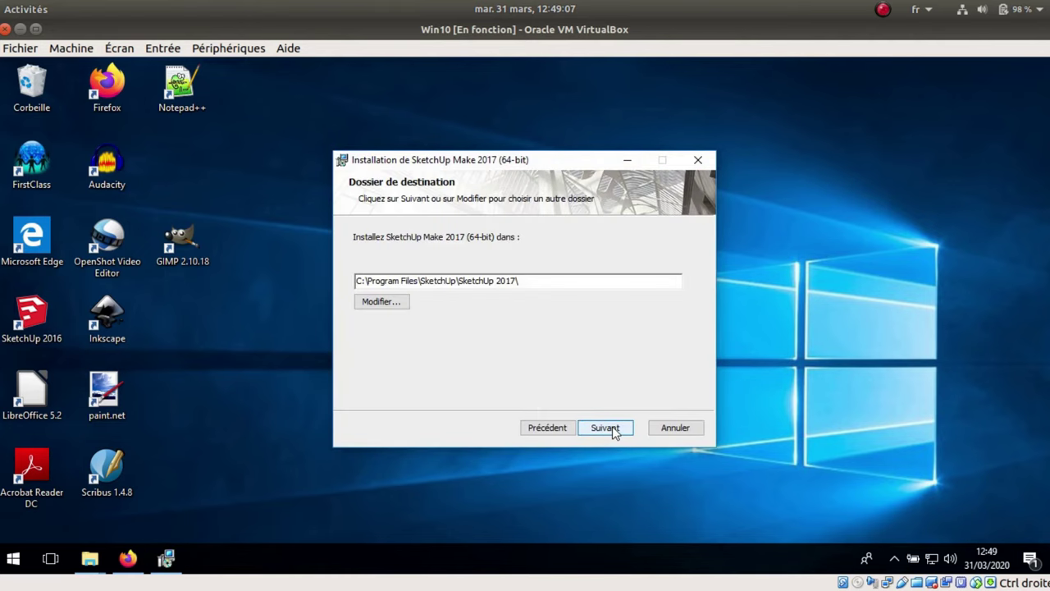
{"action": "left_click", "coordinate": [613, 428]}
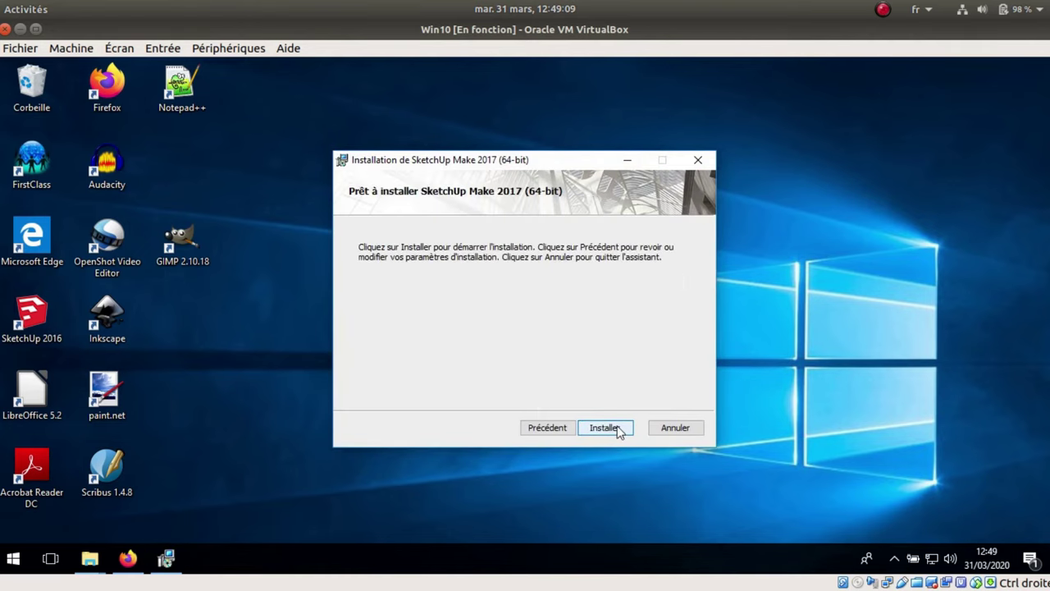
{"action": "left_click", "coordinate": [617, 427]}
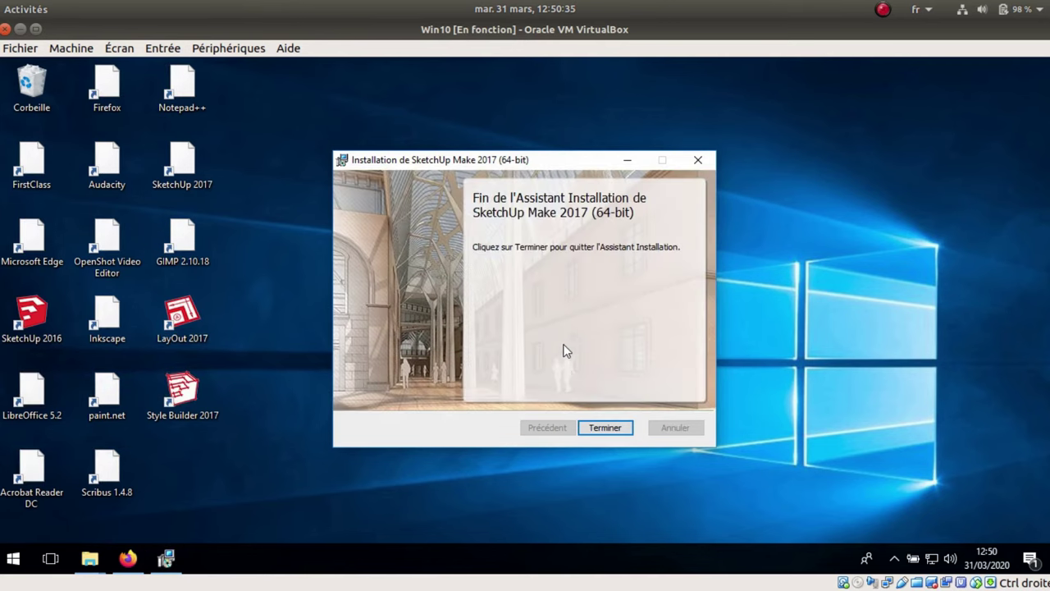
{"action": "left_click", "coordinate": [612, 428]}
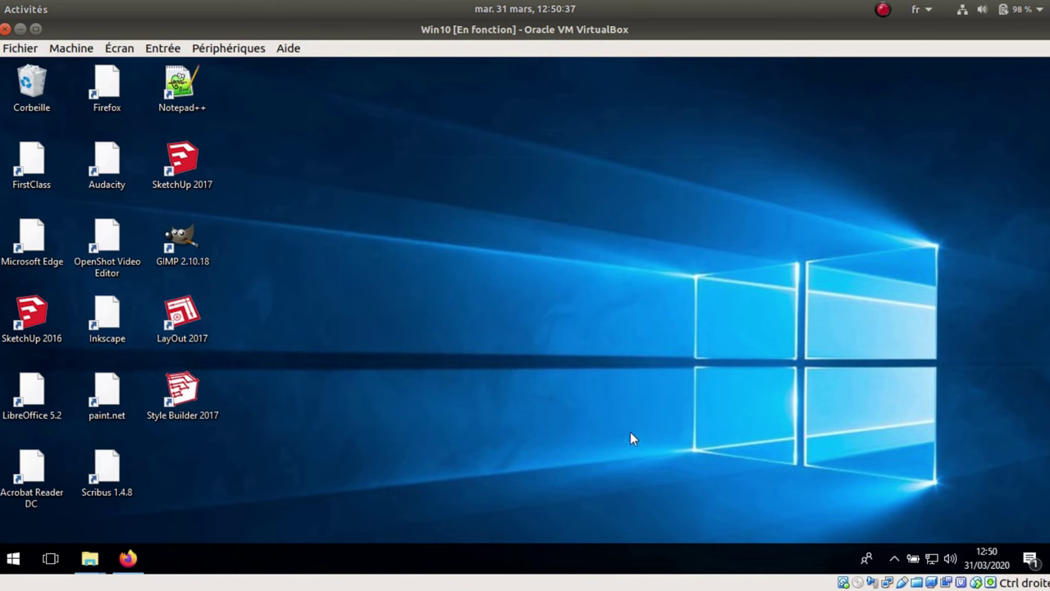
{"action": "left_click_drag", "start_coordinate": [259, 423], "coordinate": [177, 325]}
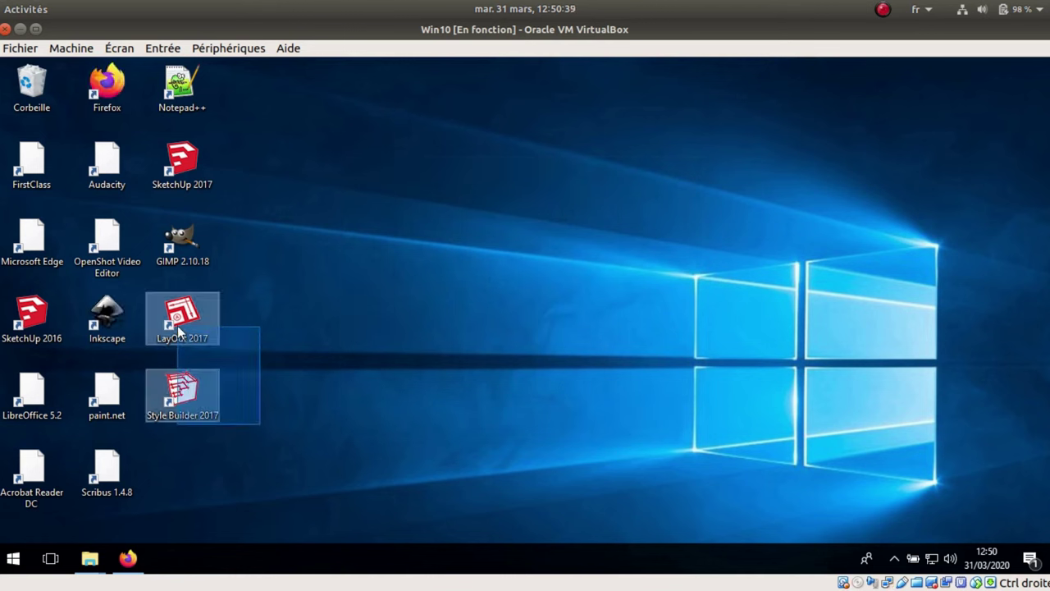
{"action": "left_click", "coordinate": [445, 456]}
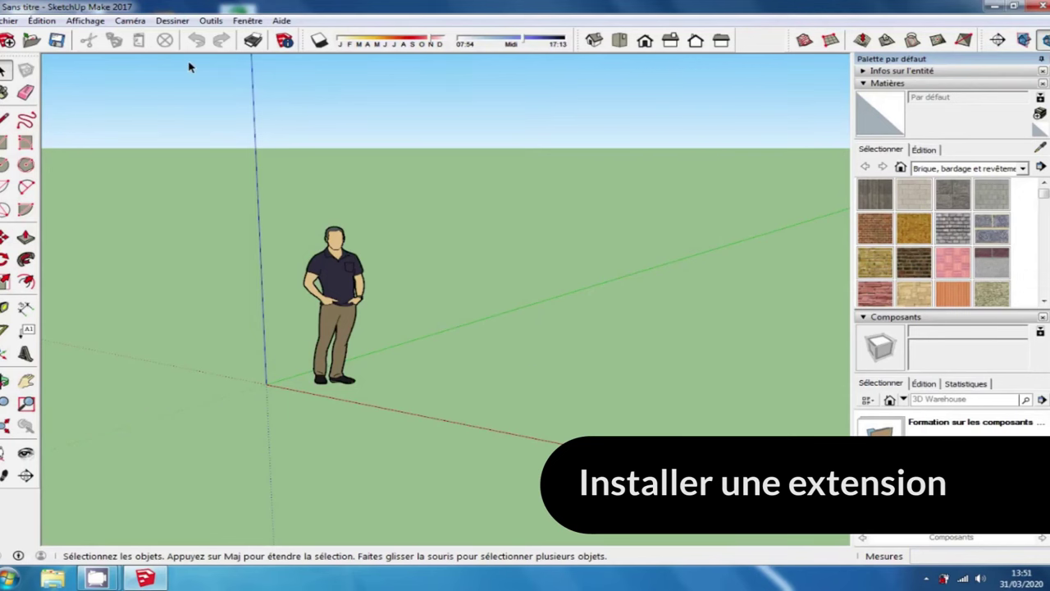
Open the Gestionnaire d'extensions from the Fenêtre menu.
{"action": "left_click", "coordinate": [247, 20]}
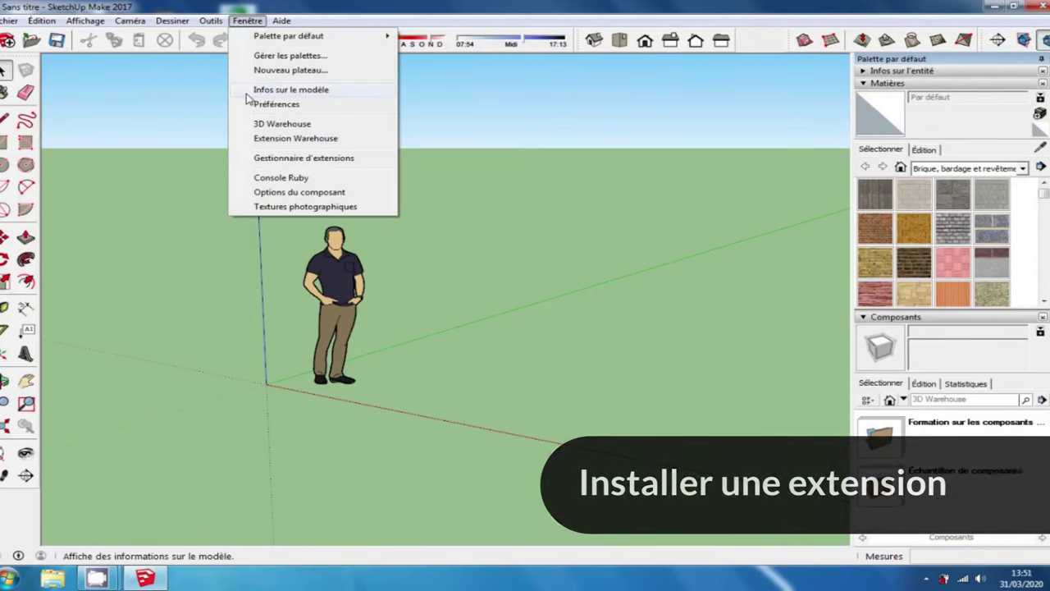
{"action": "left_click", "coordinate": [259, 157]}
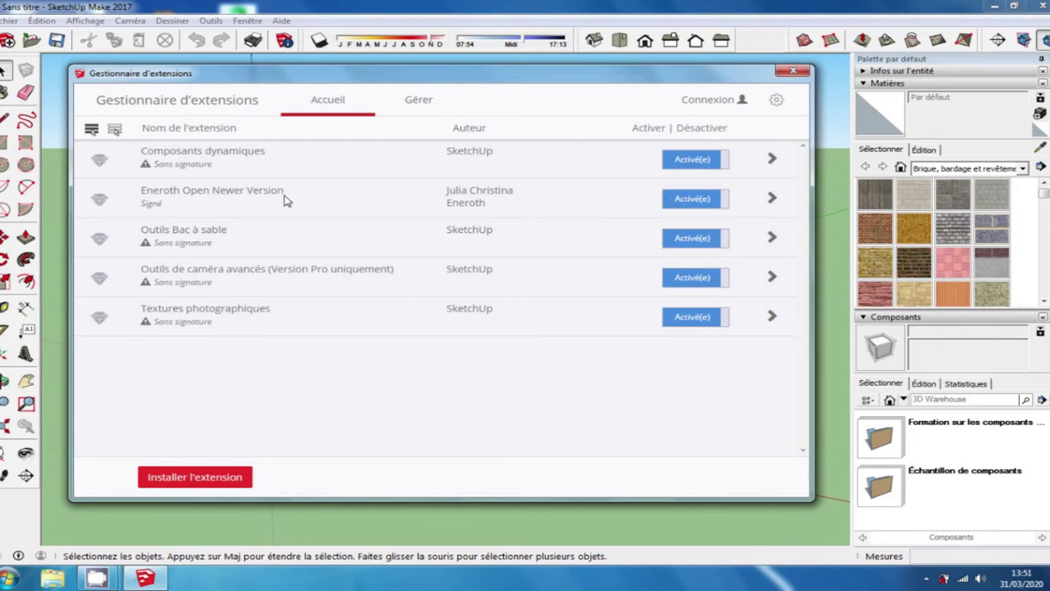
Cancel installing an extension file, select Eneroth Open Newer Version, and switch to the Gérer view.
{"action": "left_click", "coordinate": [194, 477]}
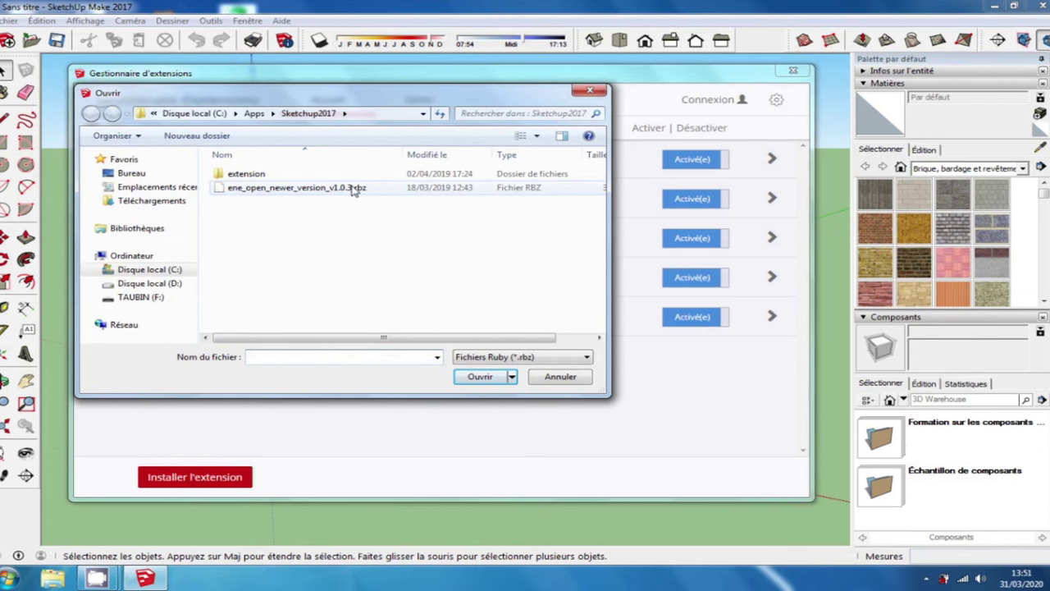
{"action": "left_click", "coordinate": [558, 379]}
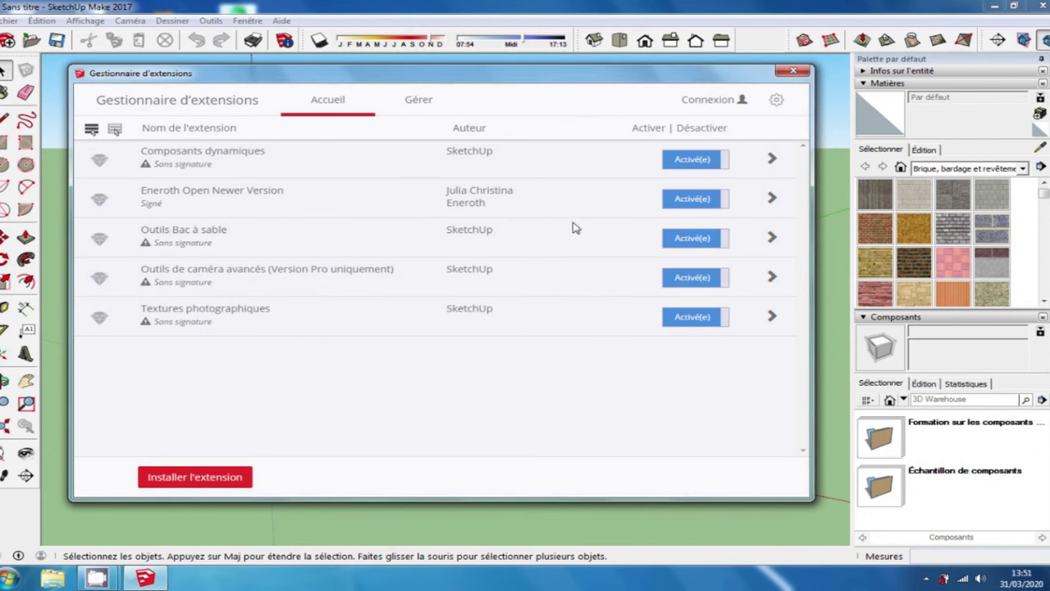
{"action": "left_click", "coordinate": [476, 197]}
{"action": "left_click", "coordinate": [417, 100]}
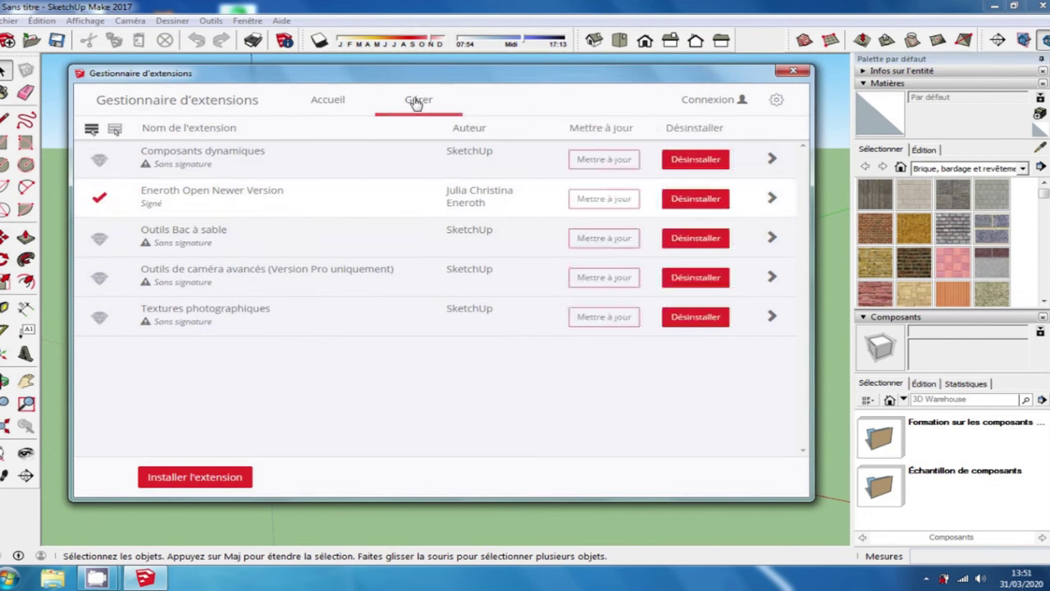